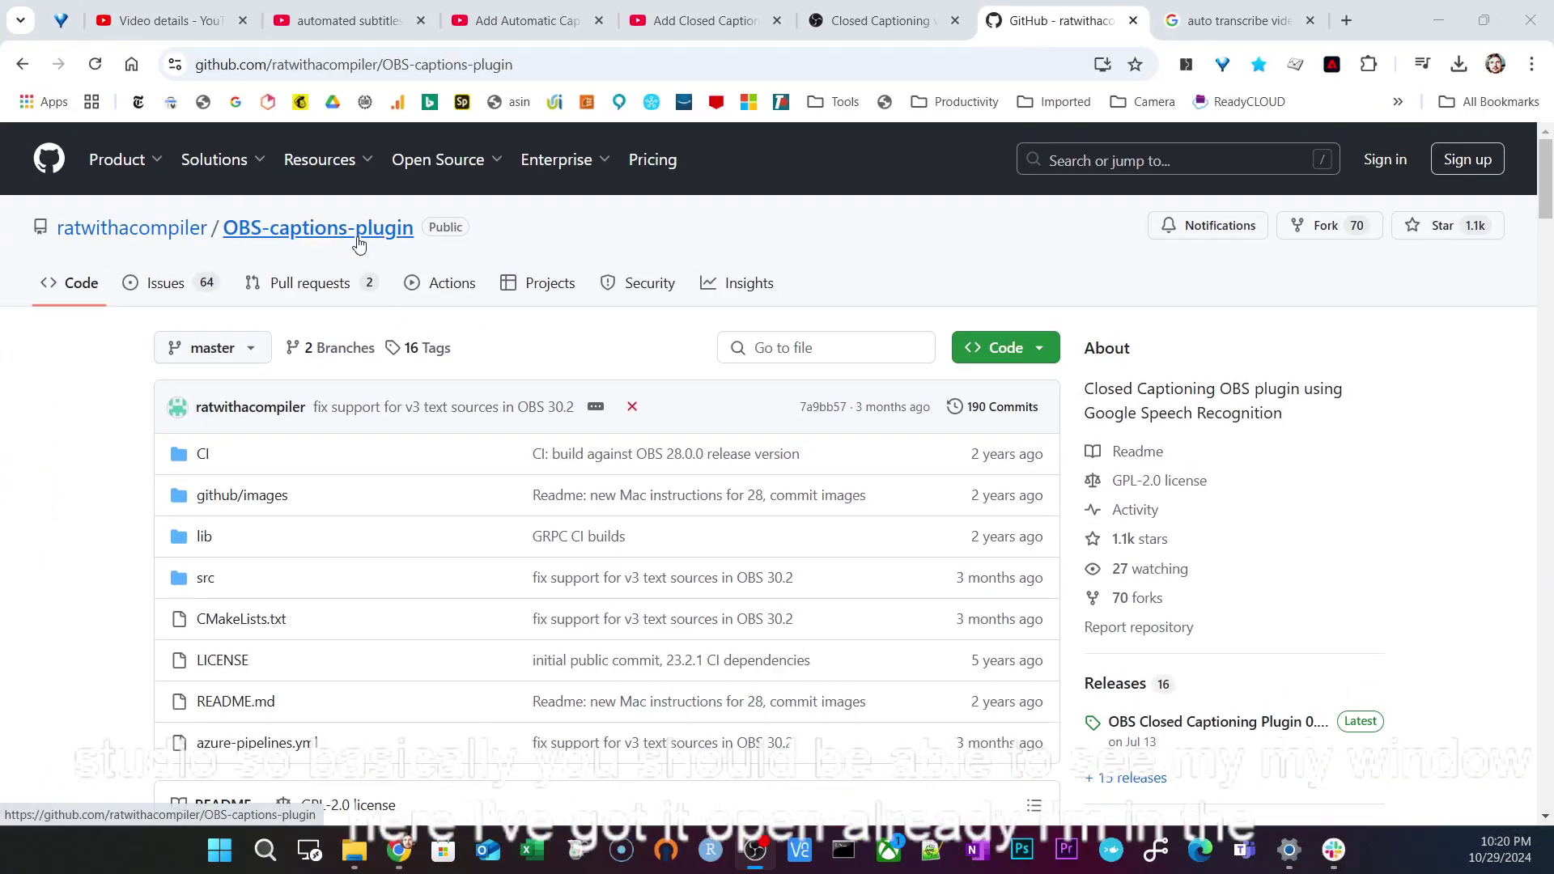
Go to the plugin's Releases page and scroll down to the Closed Captioning Plugin 0.30 assets
click(1133, 777)
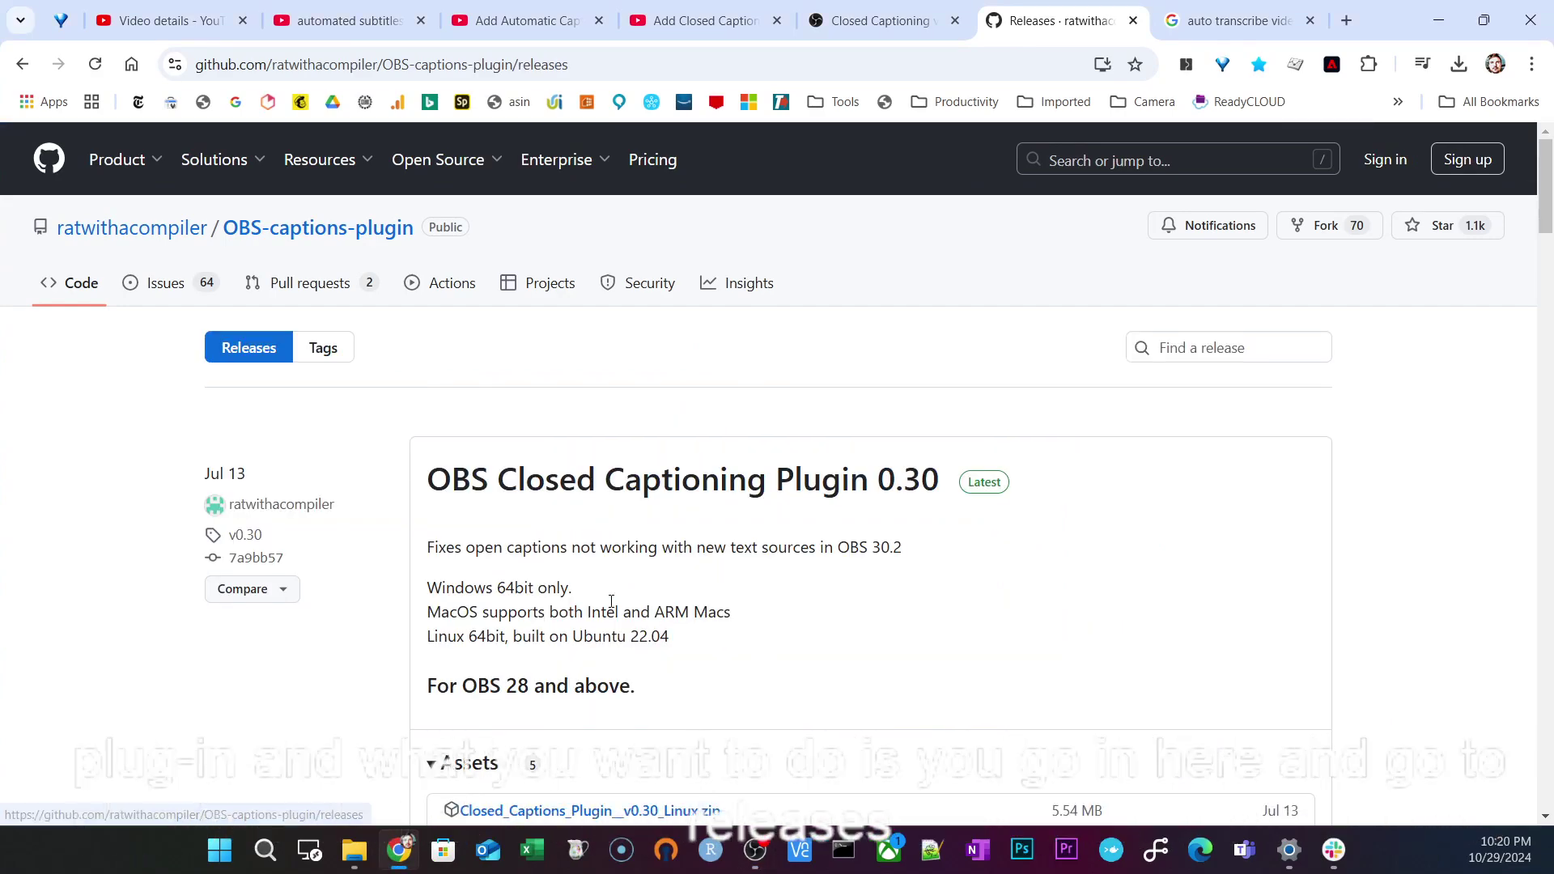
scroll(591, 591, down, 1)
scroll(661, 547, down, 3)
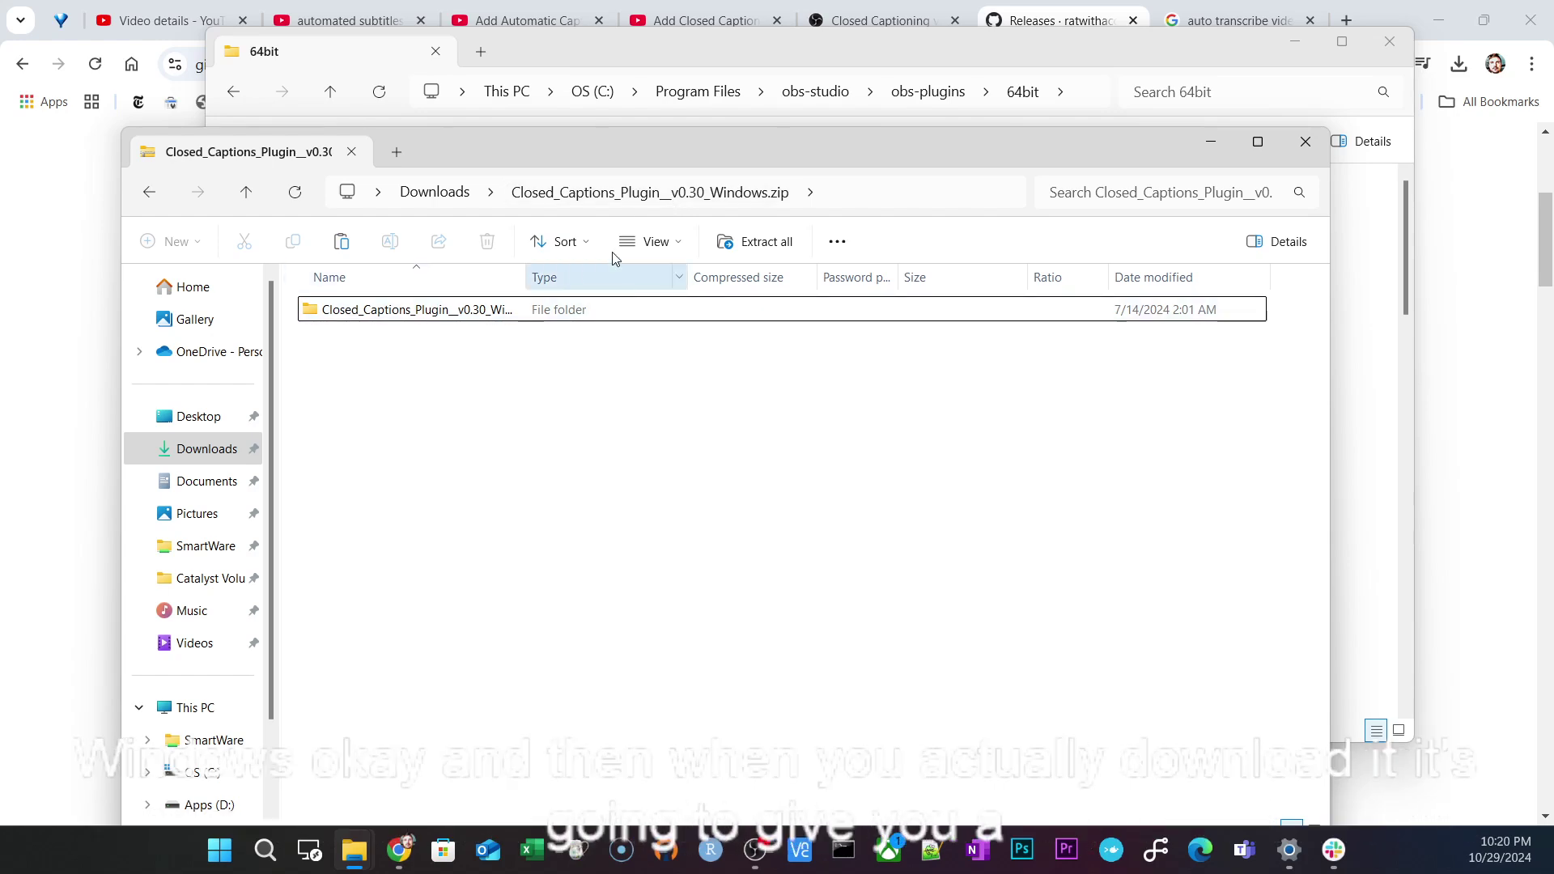
Find obs_google_caption_plugin.dll in the downloaded zip's obs-plugins\64bit folder
double_click(472, 317)
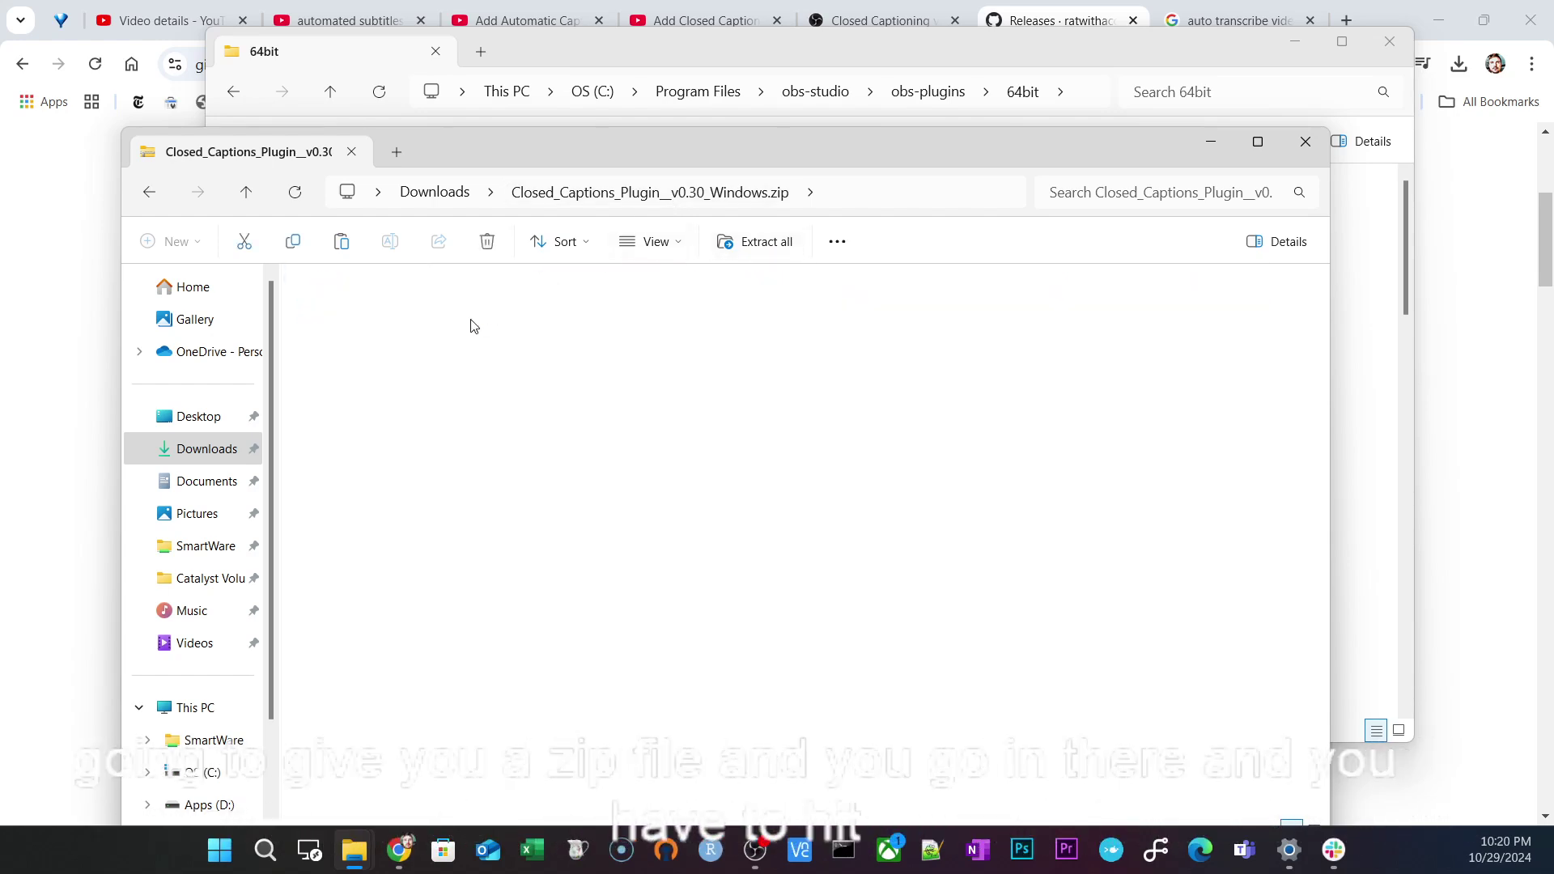
double_click(420, 313)
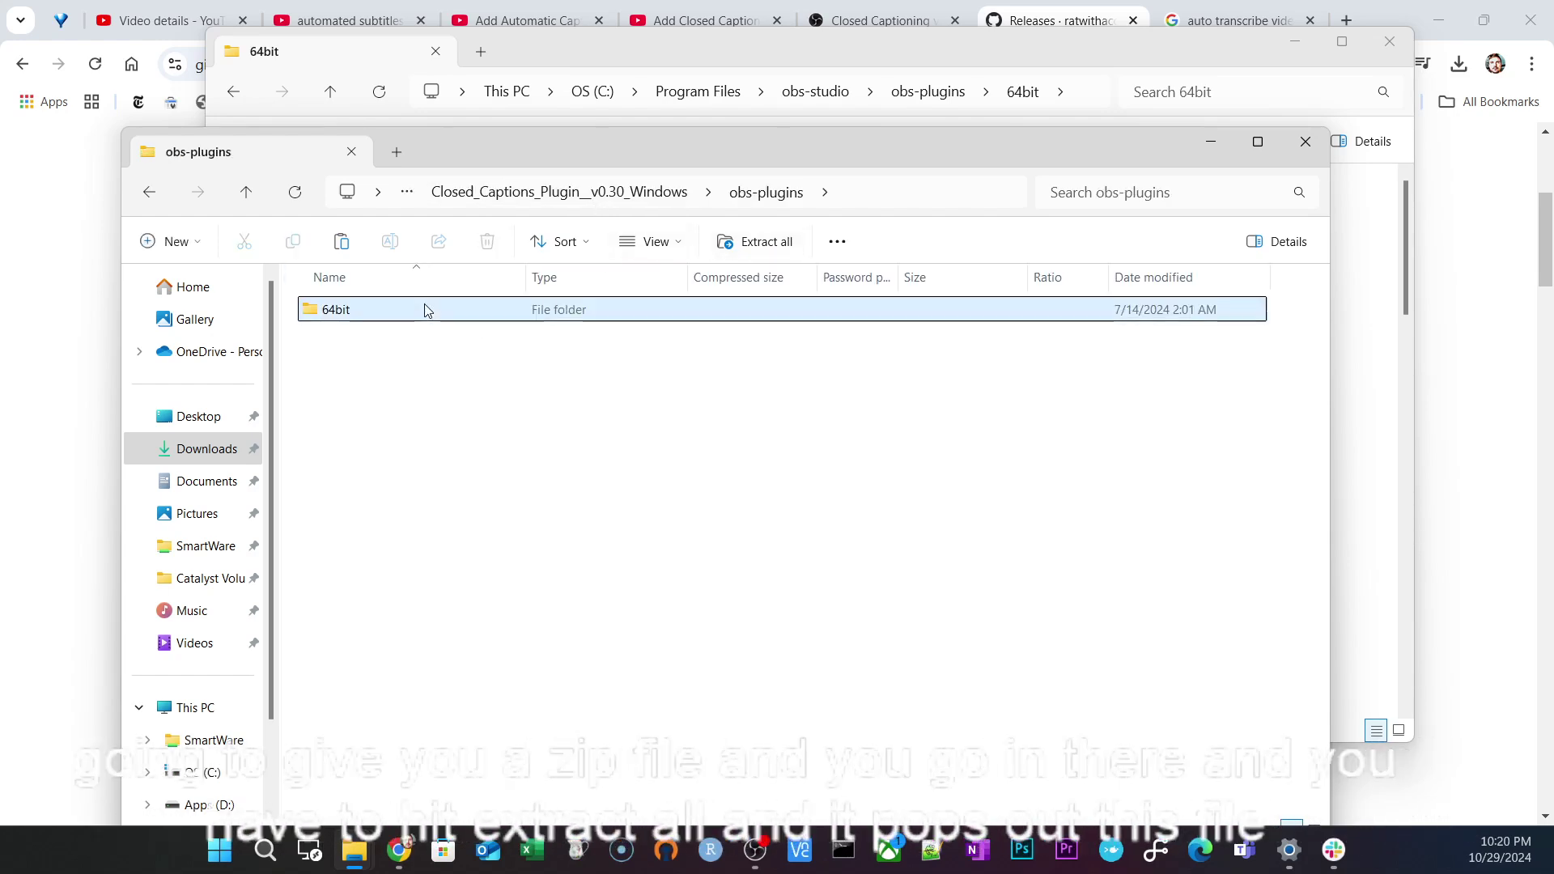
double_click(423, 310)
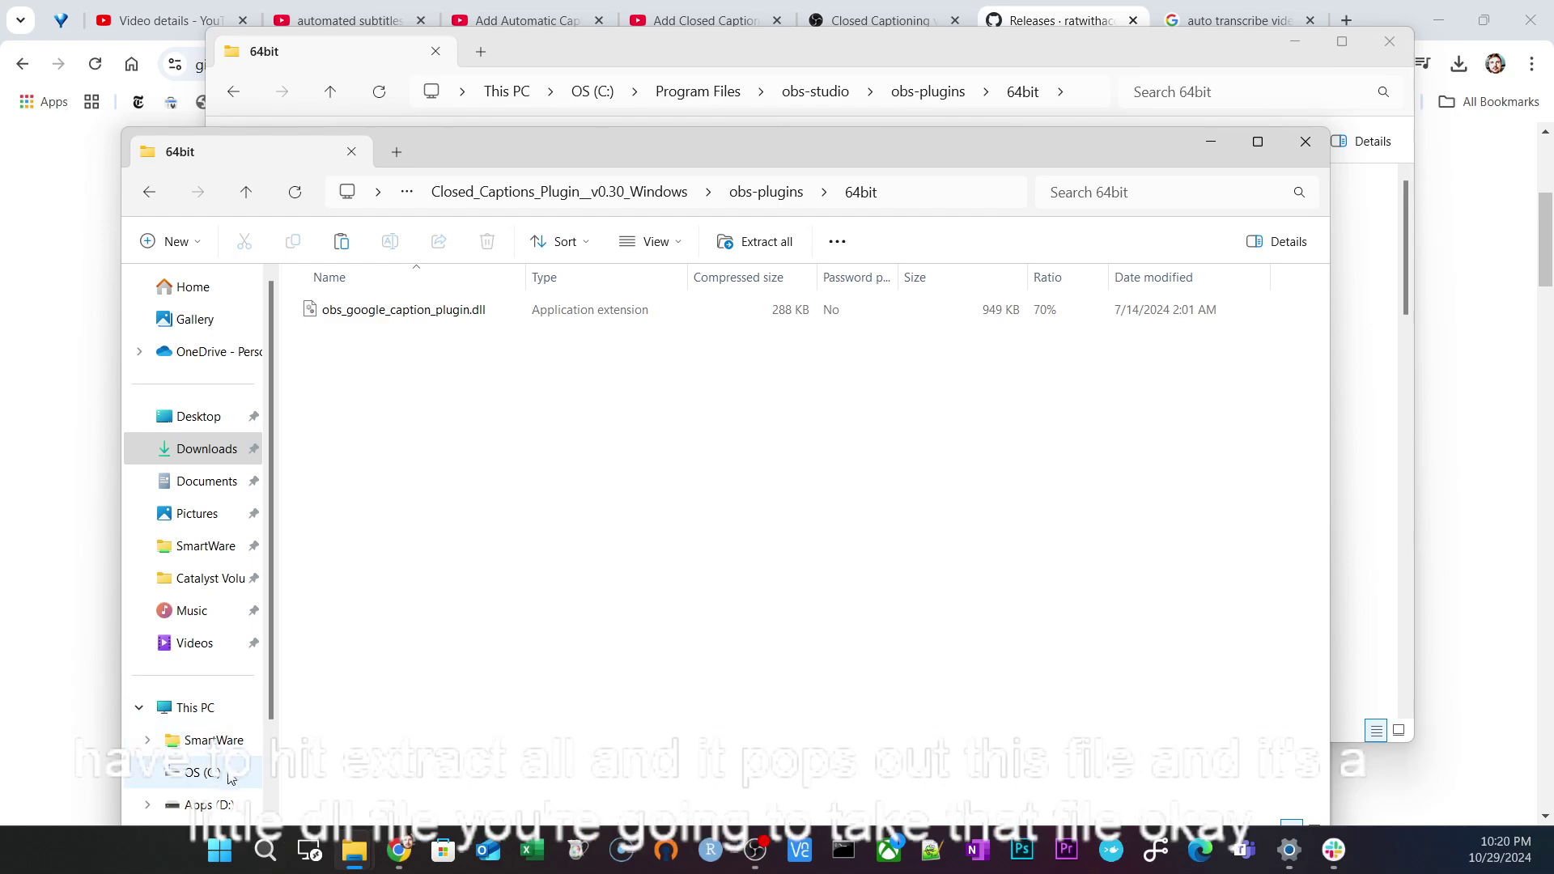
Go to C:\Program Files\obs-studio\obs-plugins\64bit in the second Explorer window
click(194, 772)
scroll(503, 538, down, 2)
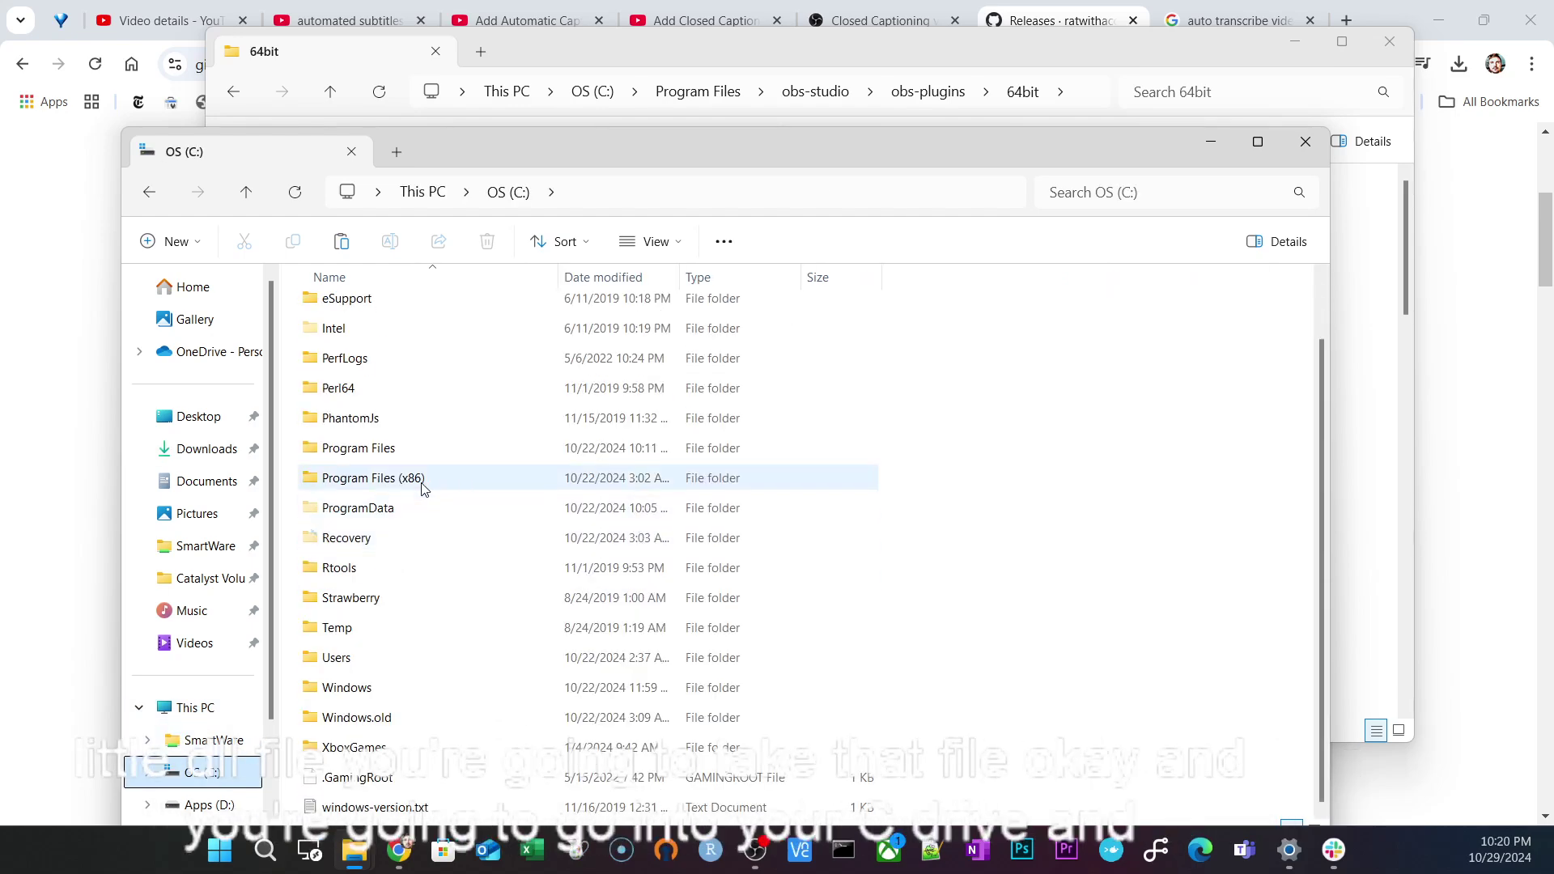
double_click(437, 450)
scroll(437, 453, down, 10)
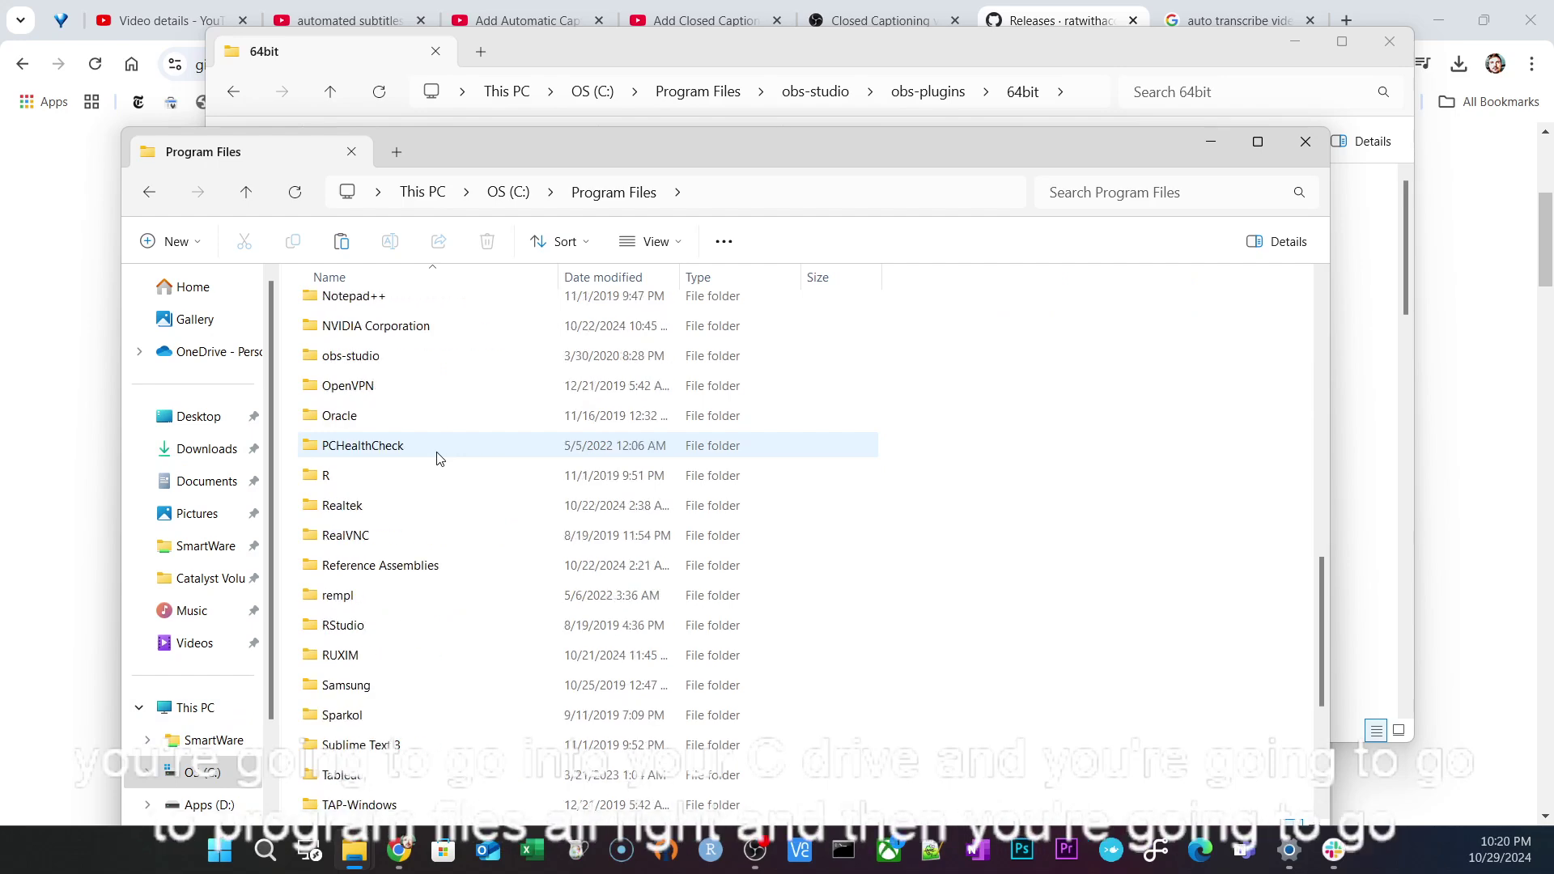
double_click(451, 362)
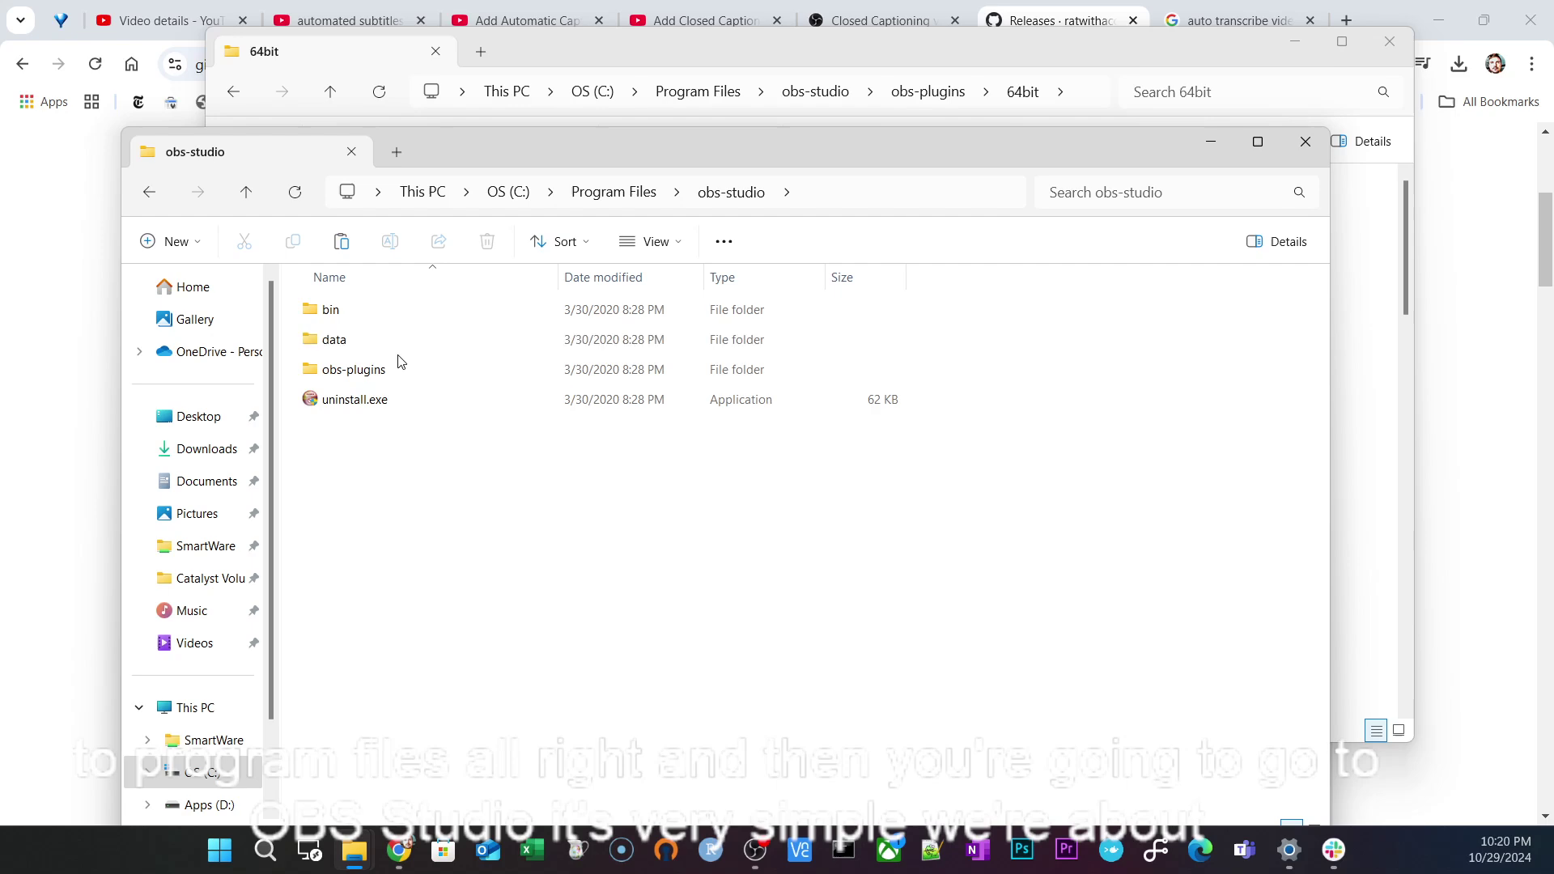
double_click(394, 369)
click(387, 314)
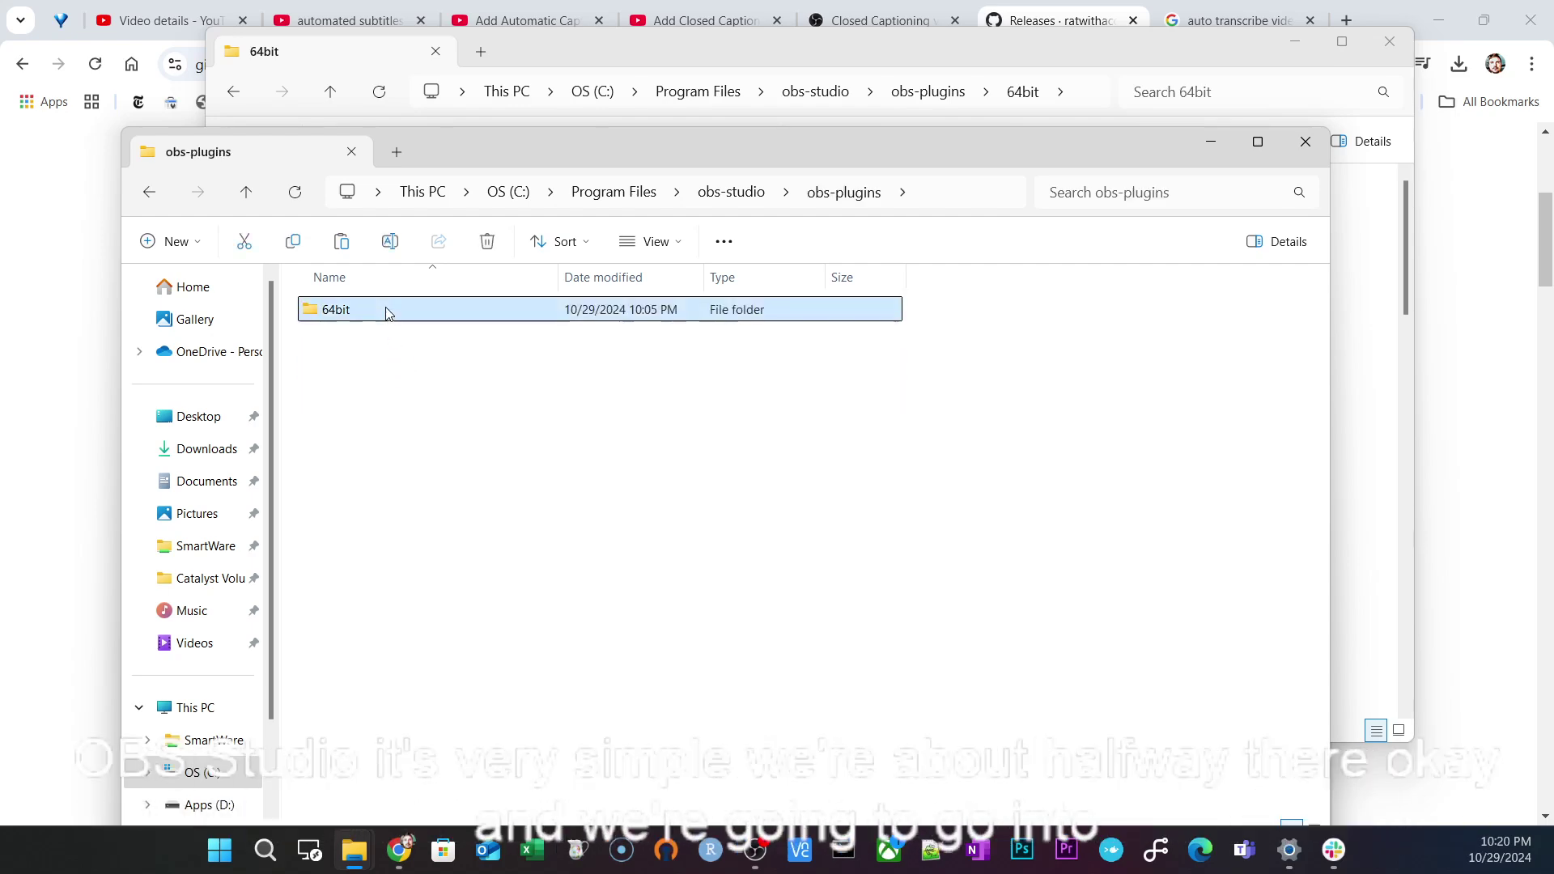
double_click(387, 314)
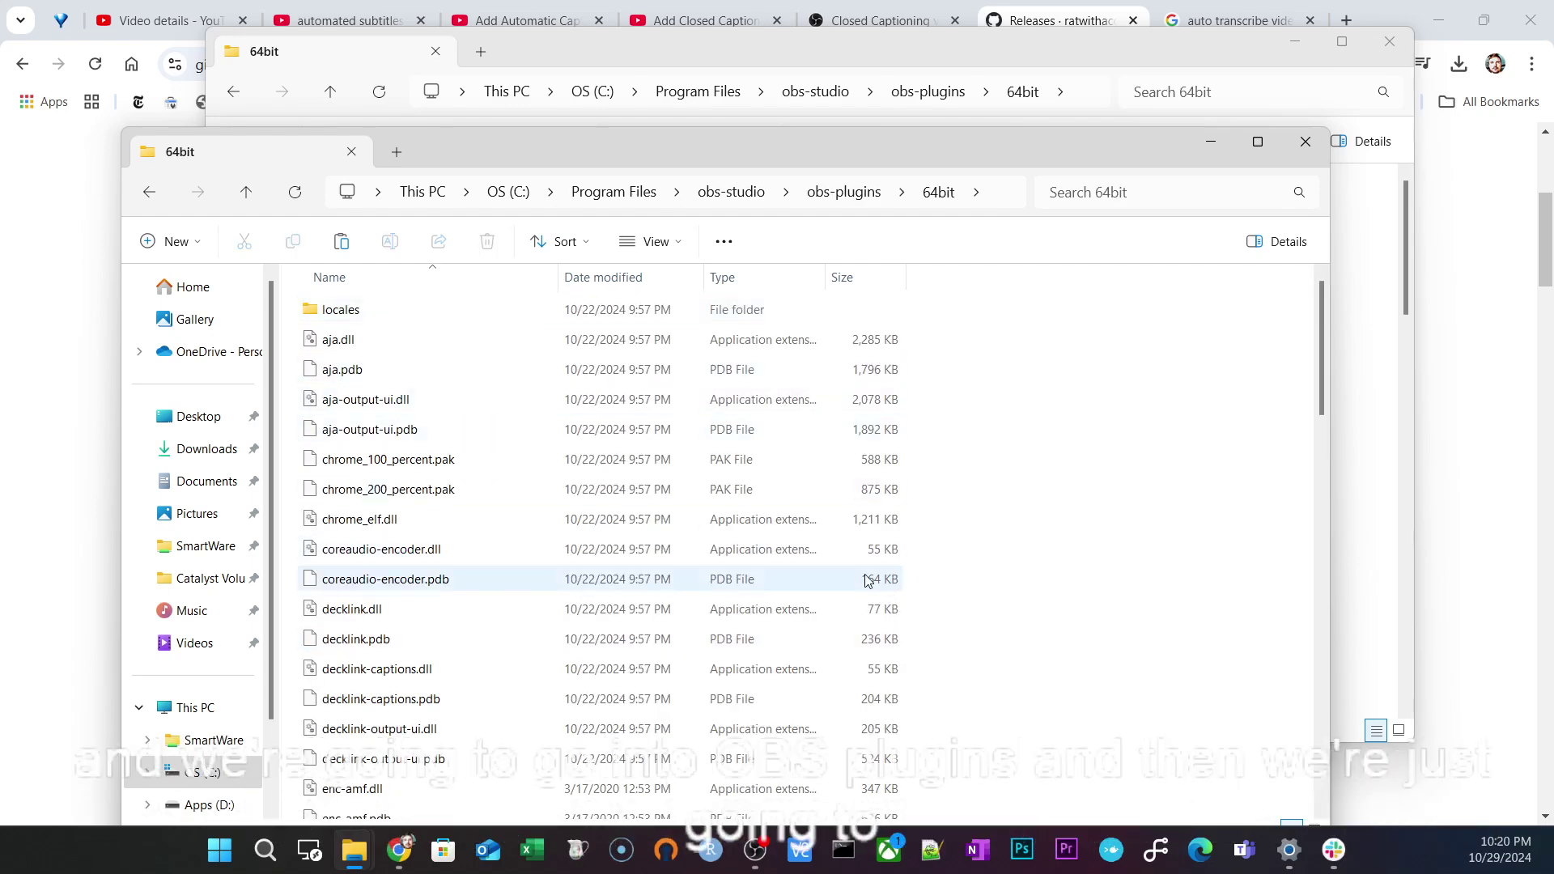
Minimize both Explorer windows, maximize OBS Studio, reposition the display capture, and pause recording
click(1209, 144)
click(1311, 42)
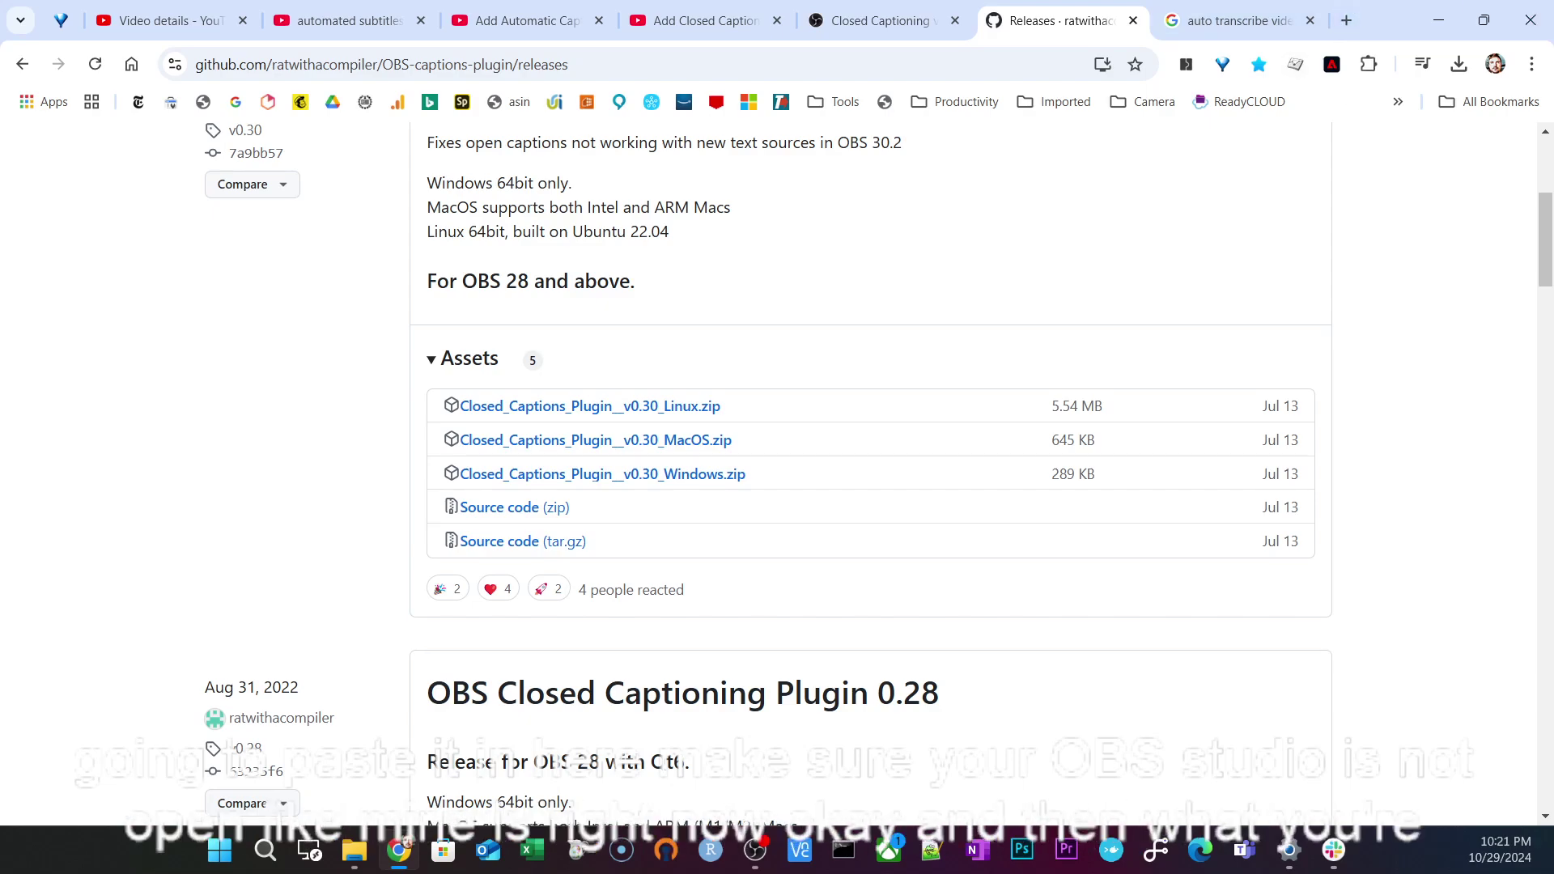
click(755, 850)
drag(868, 149, 809, 7)
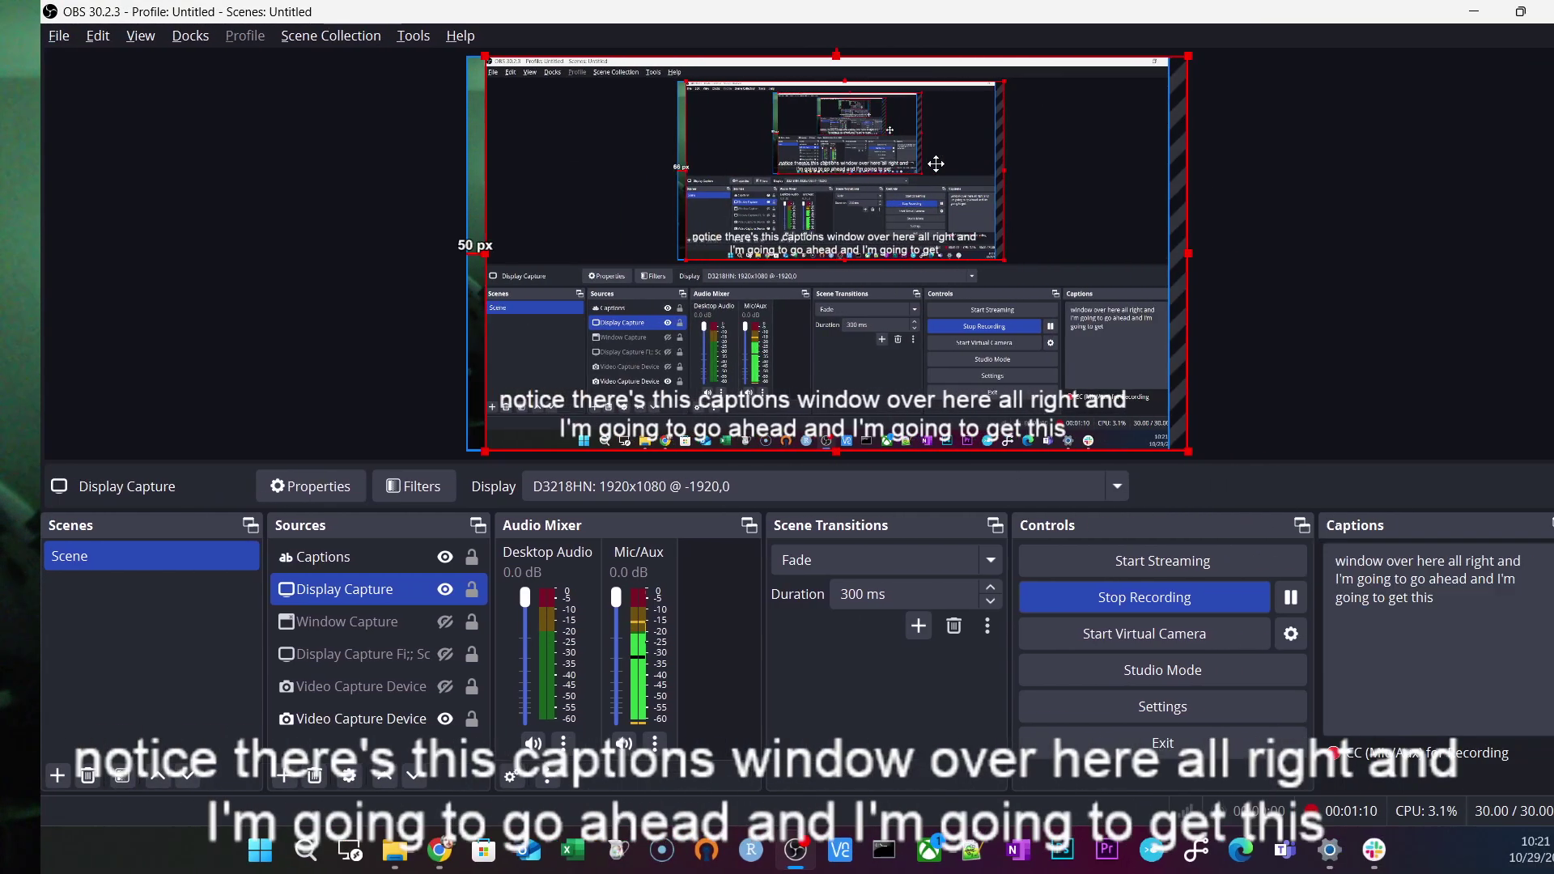
drag(936, 163, 872, 235)
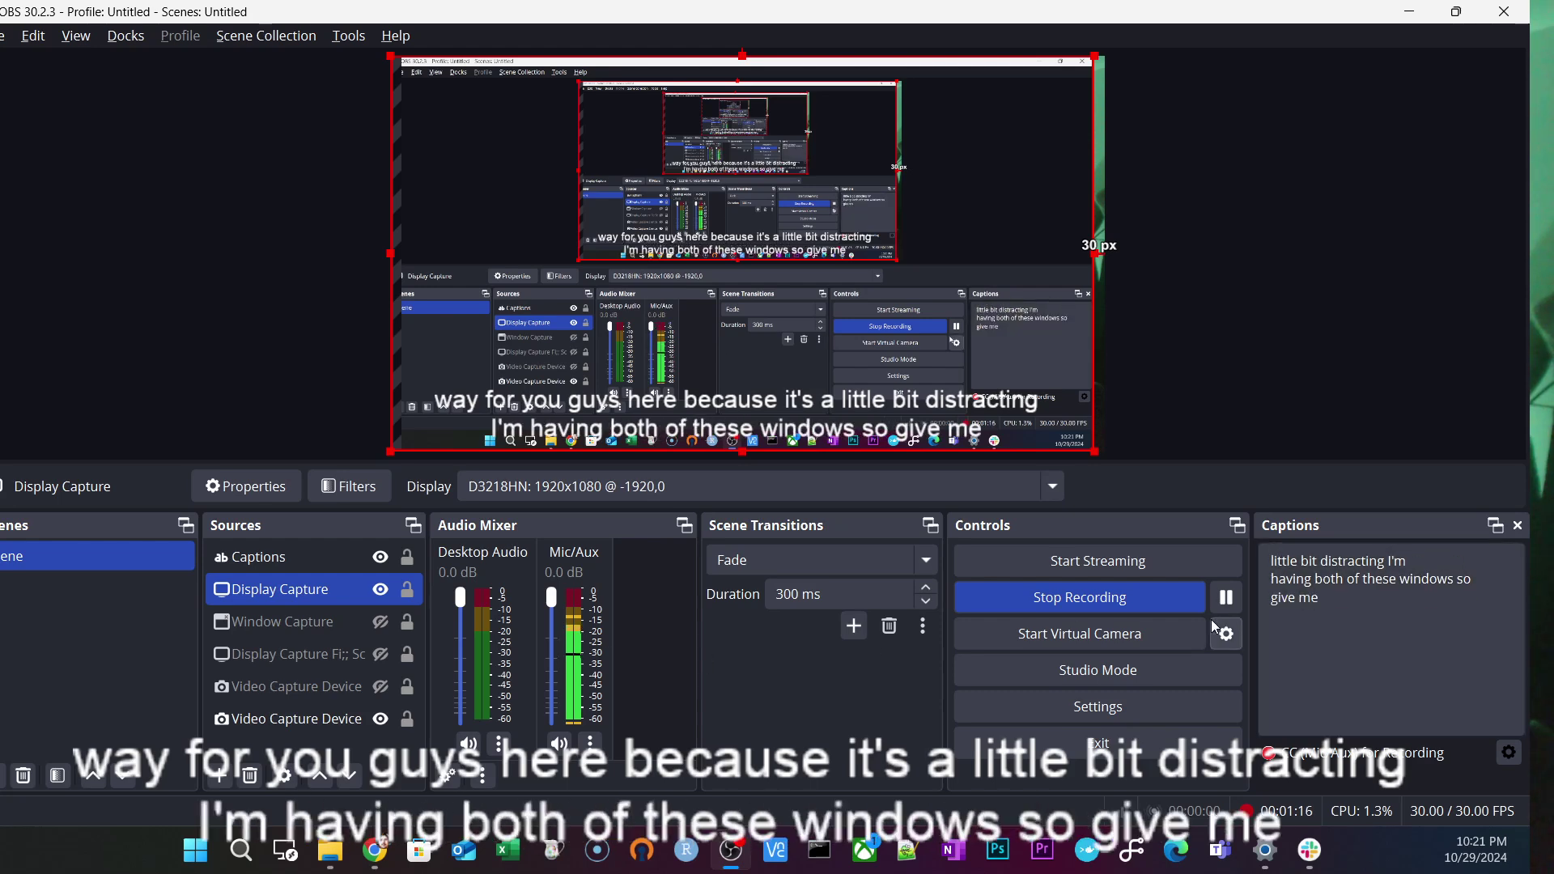
click(1225, 598)
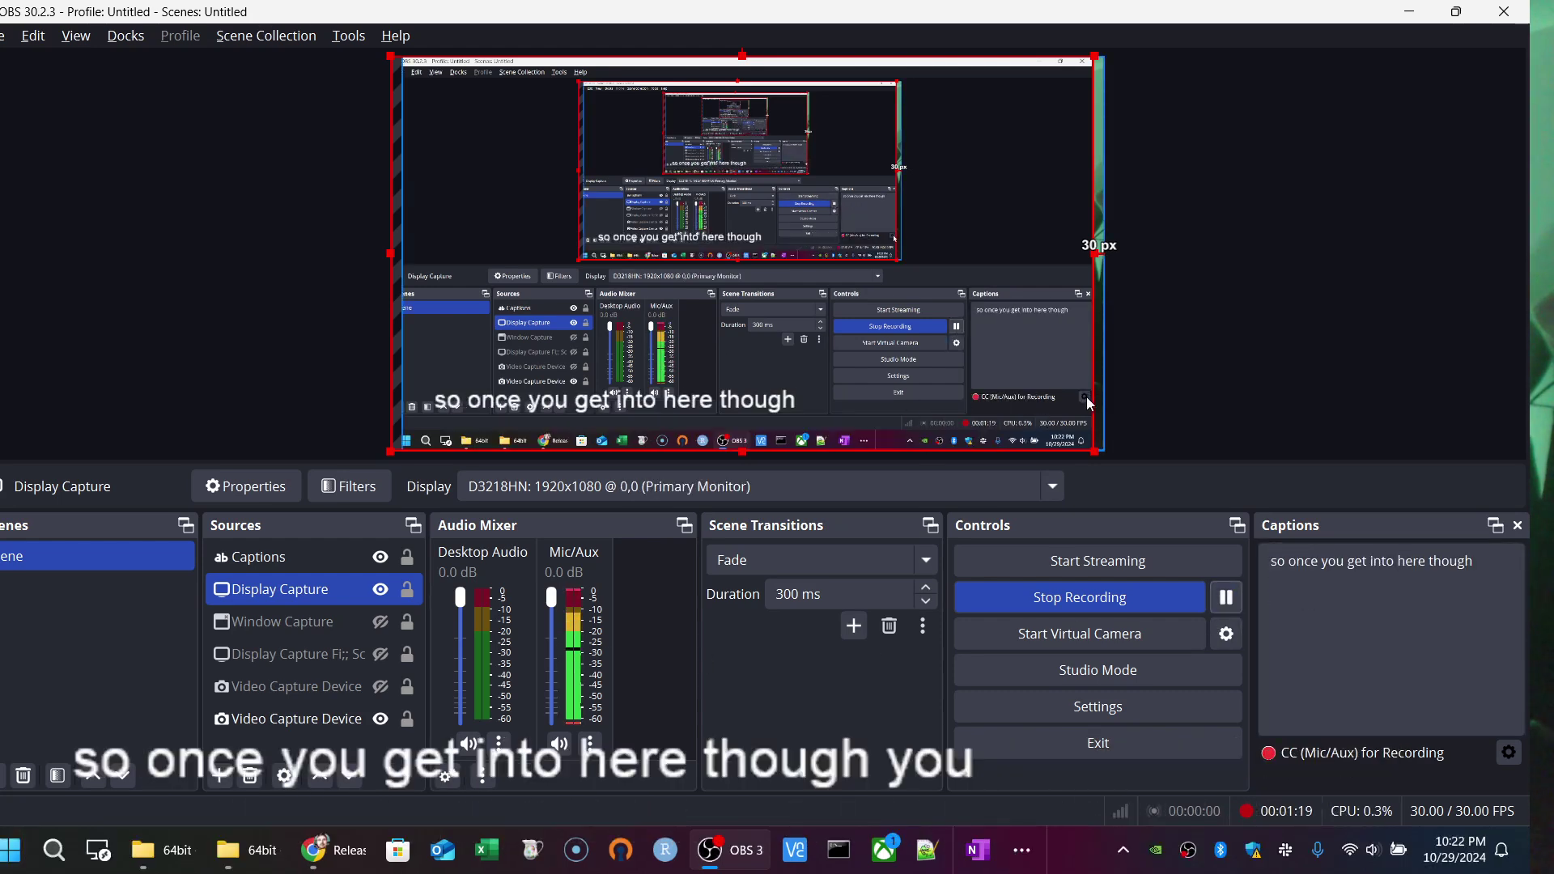
Save the caption settings with Captioning Enabled checked on the General tab
click(1509, 754)
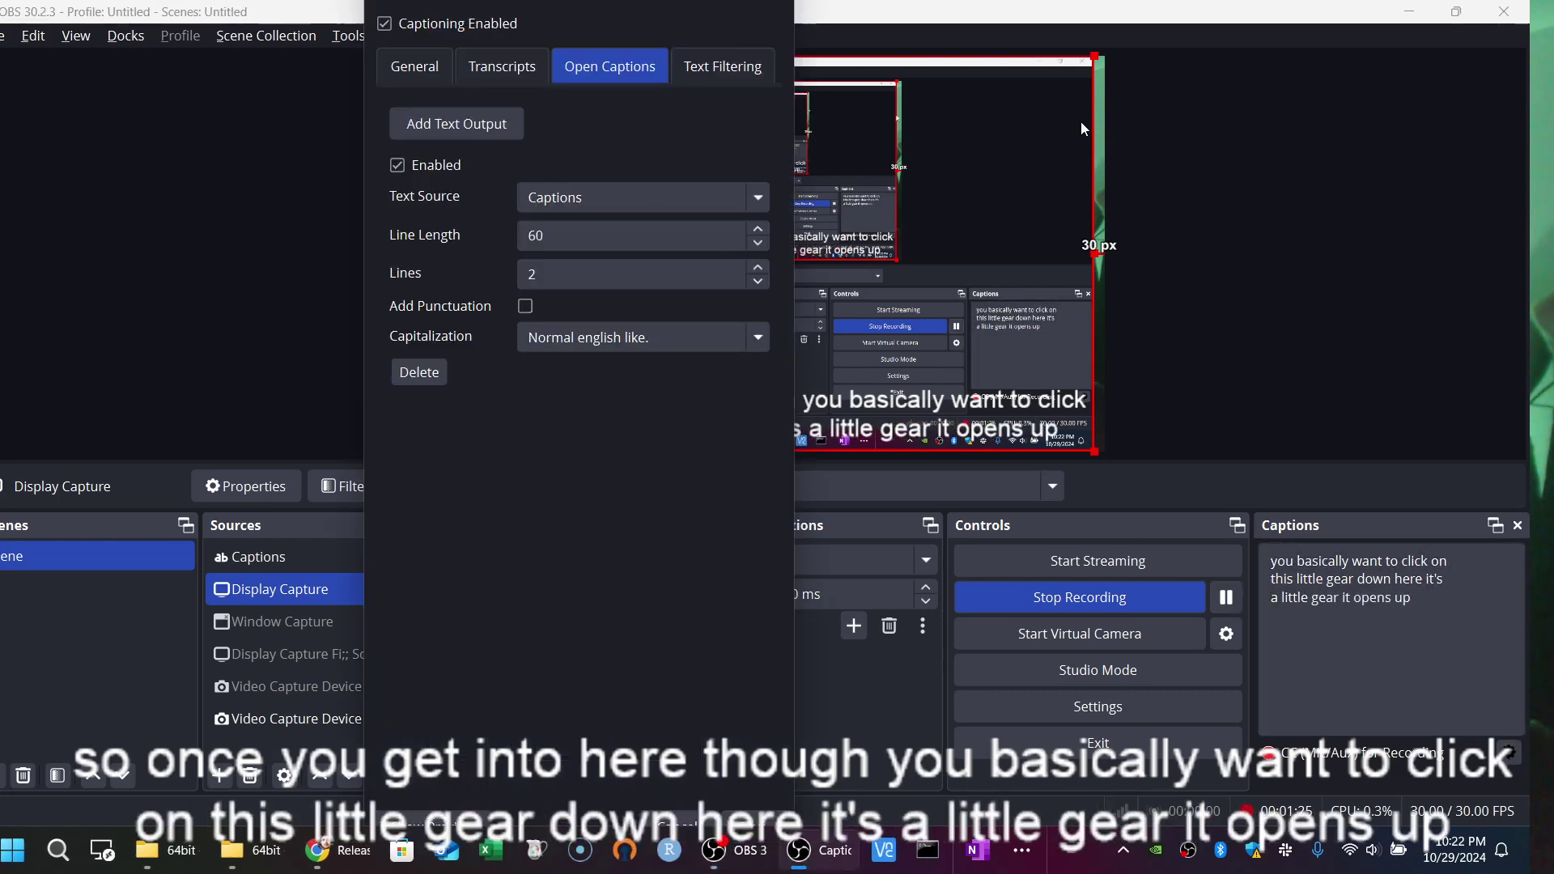
click(428, 59)
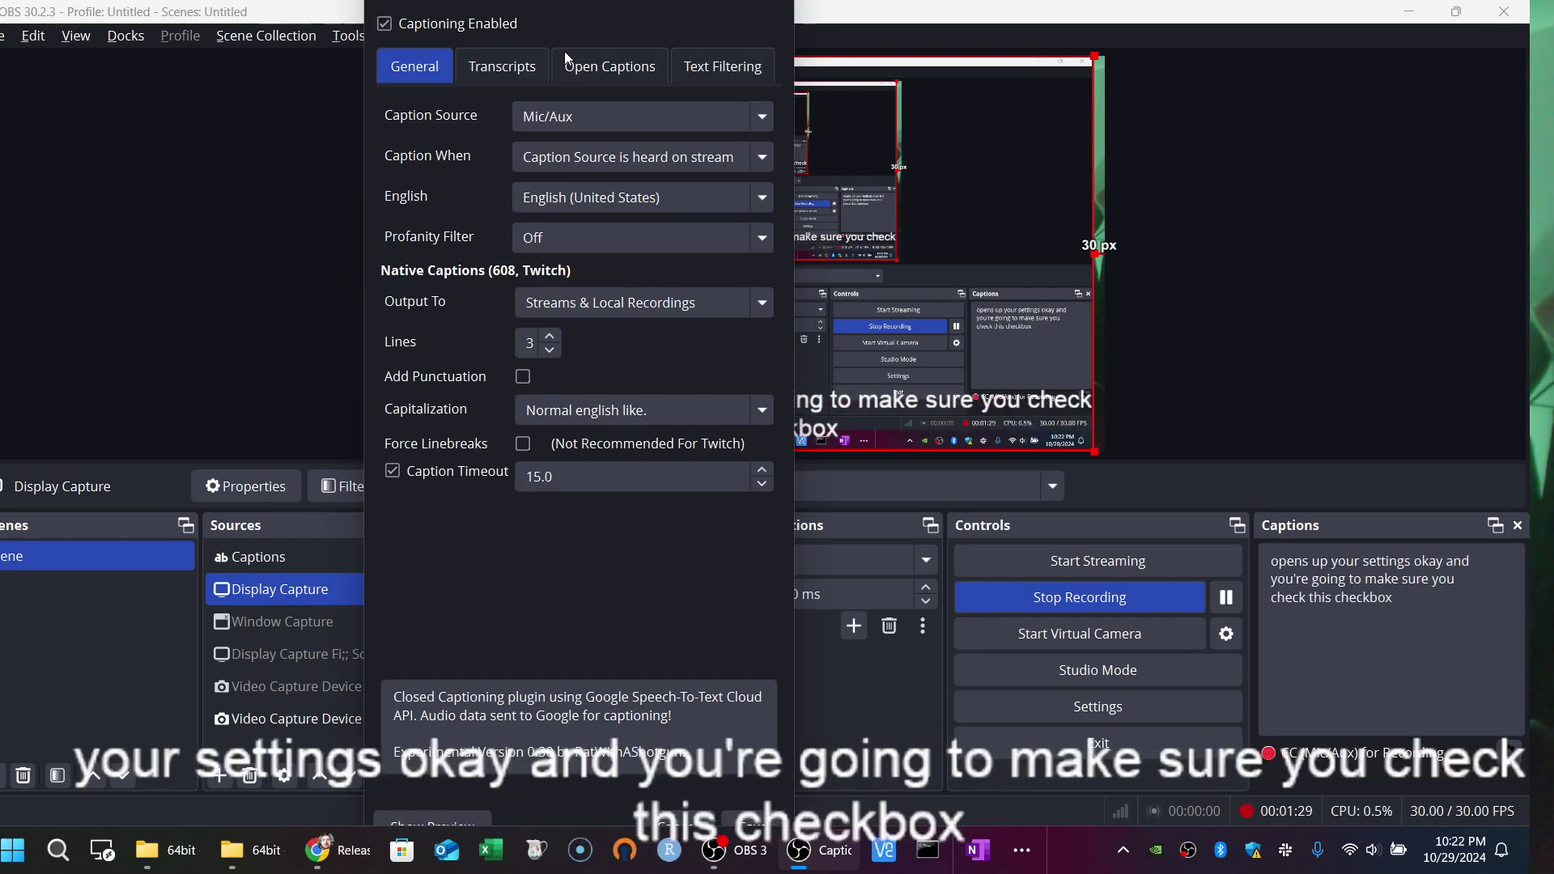
click(767, 821)
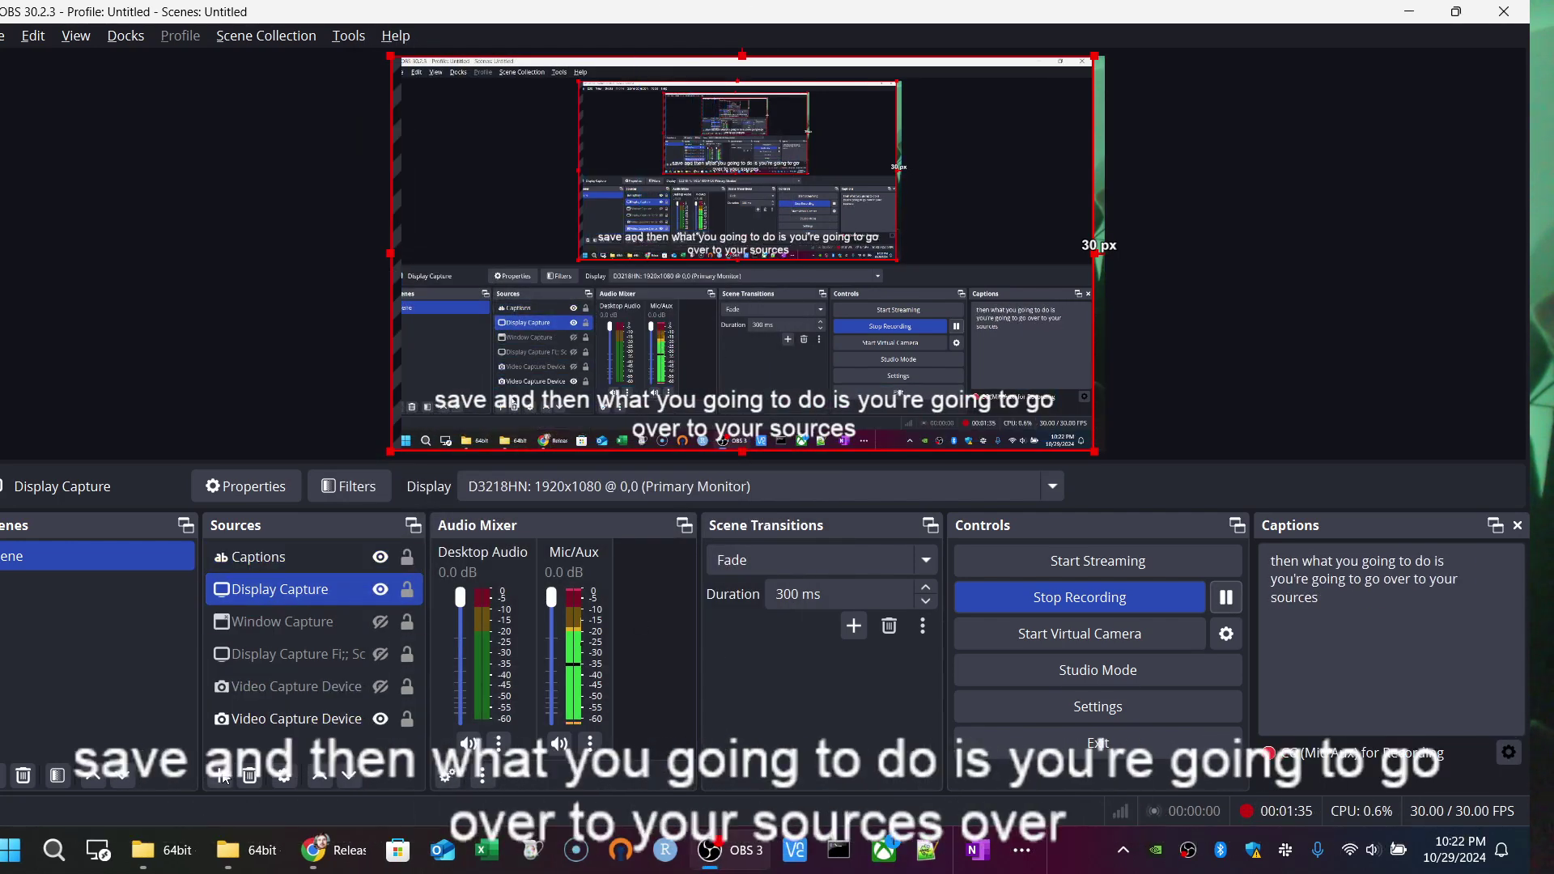
Start adding a new Text source, then cancel the dialog without adding it
click(225, 776)
click(335, 633)
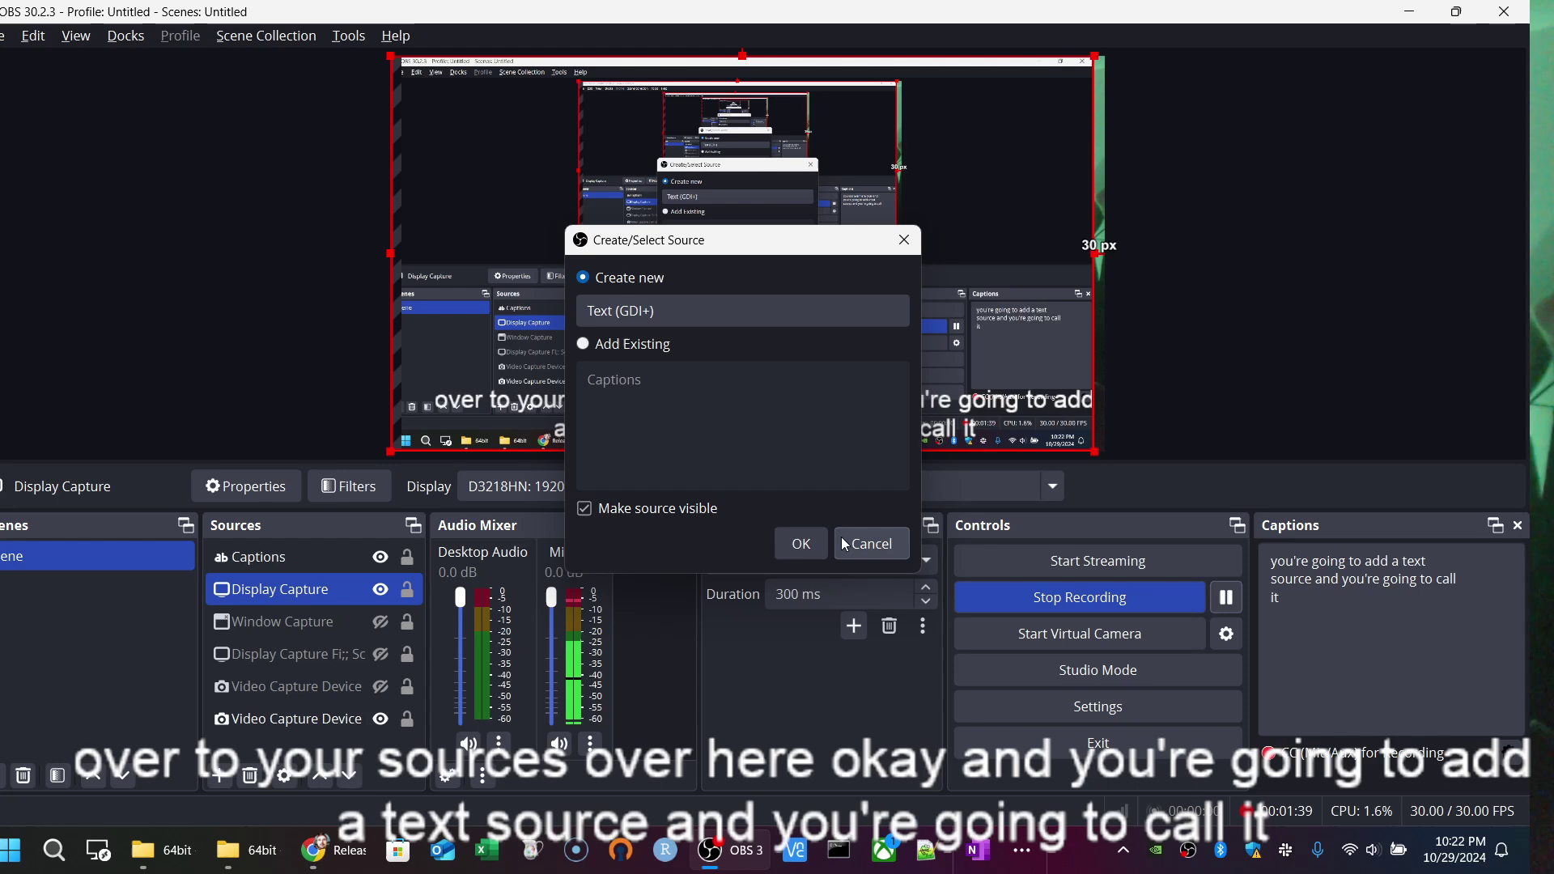
click(882, 540)
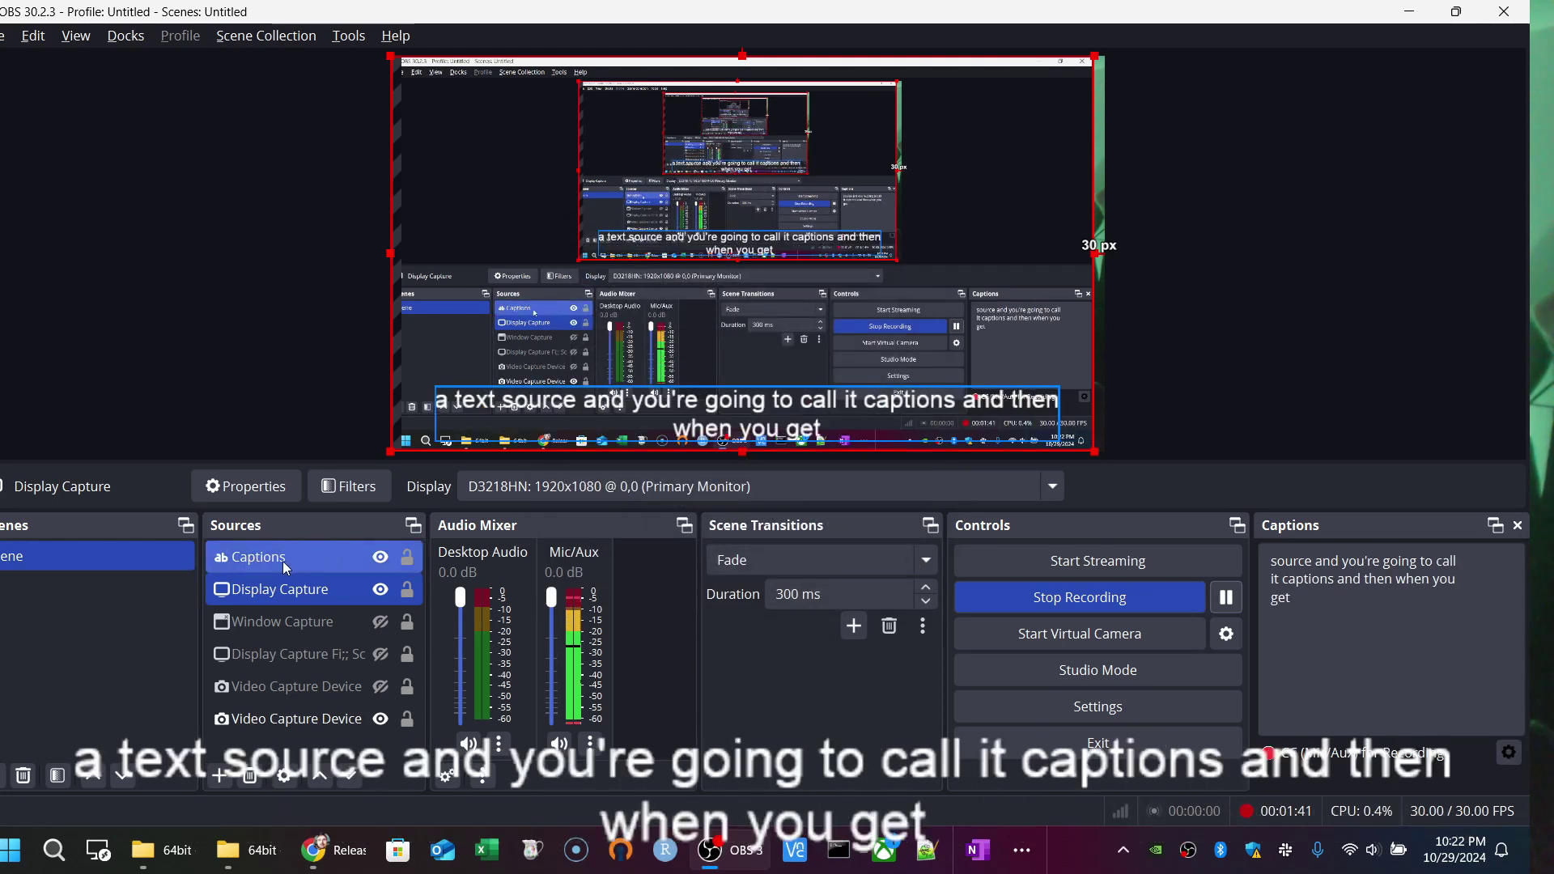
Review the Captions text source's properties and cancel without changes
click(289, 566)
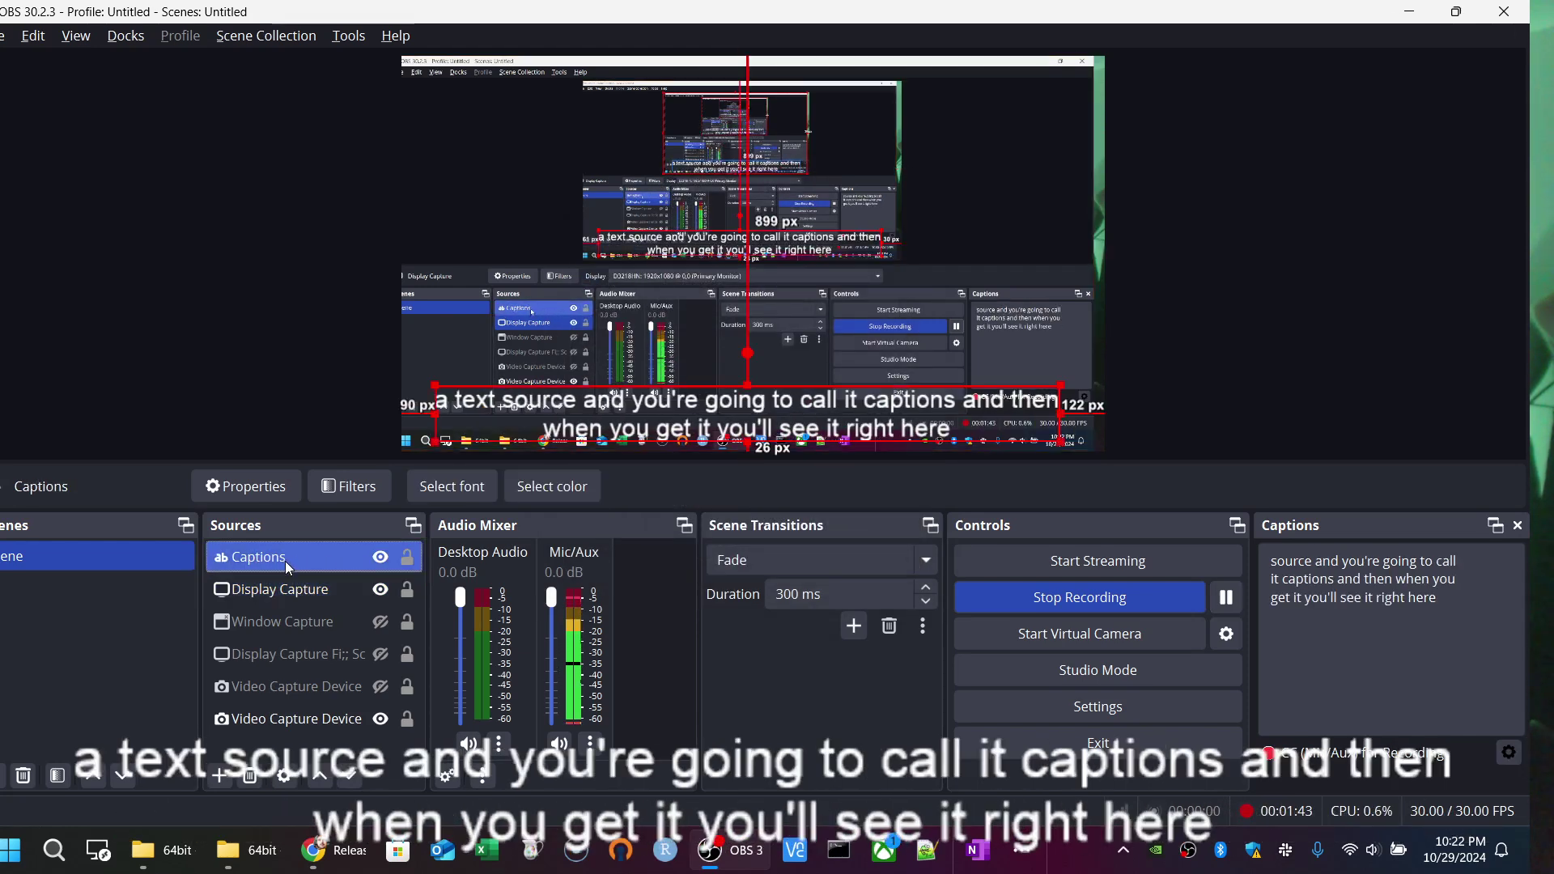
right_click(288, 566)
click(410, 684)
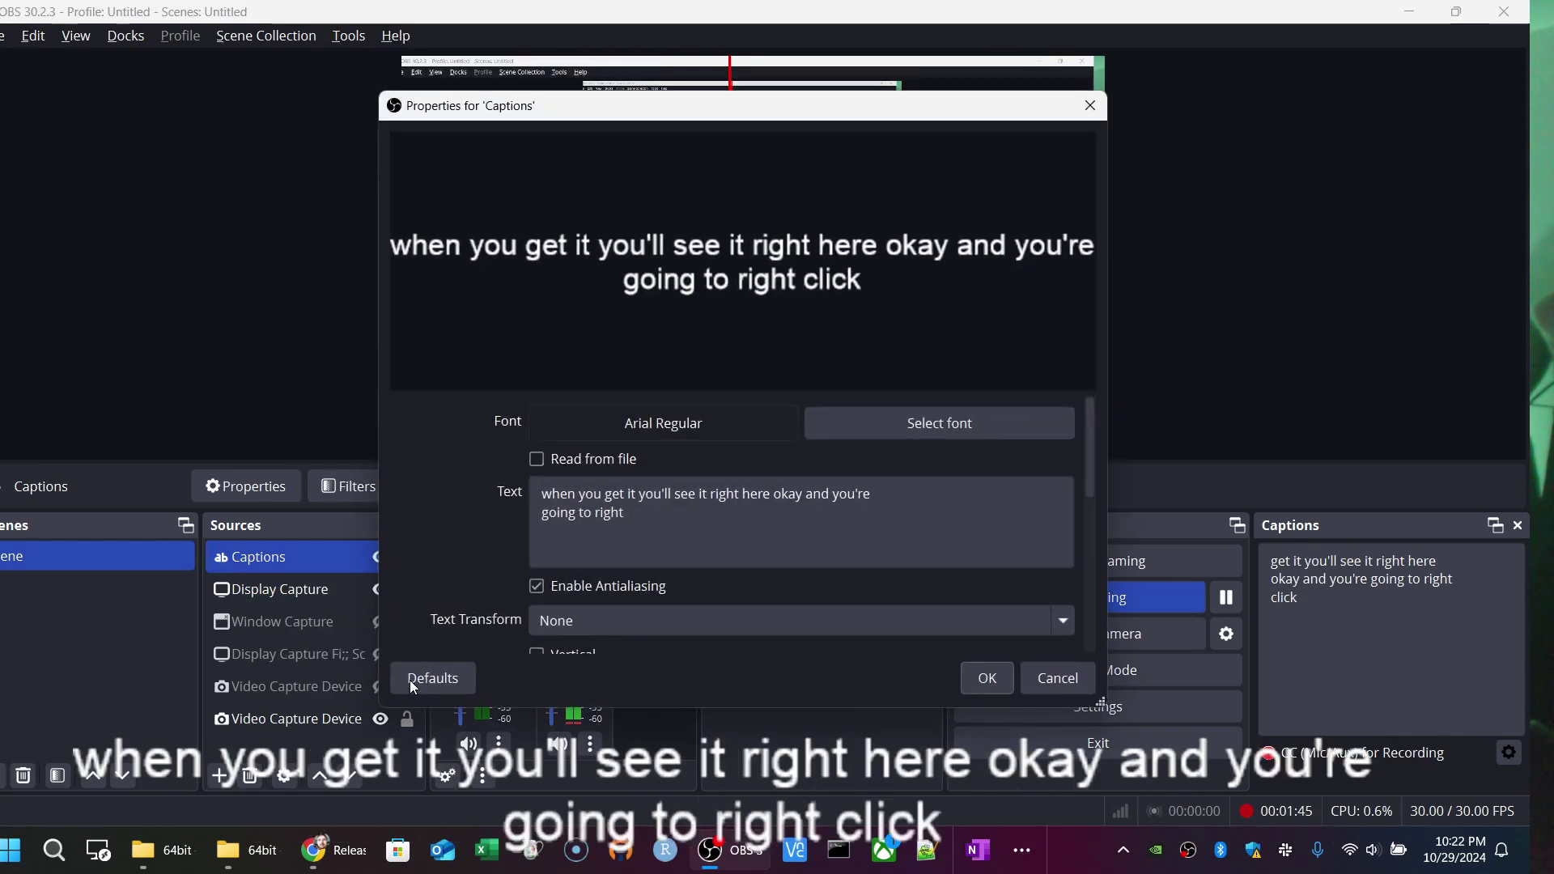
scroll(773, 525, down, 6)
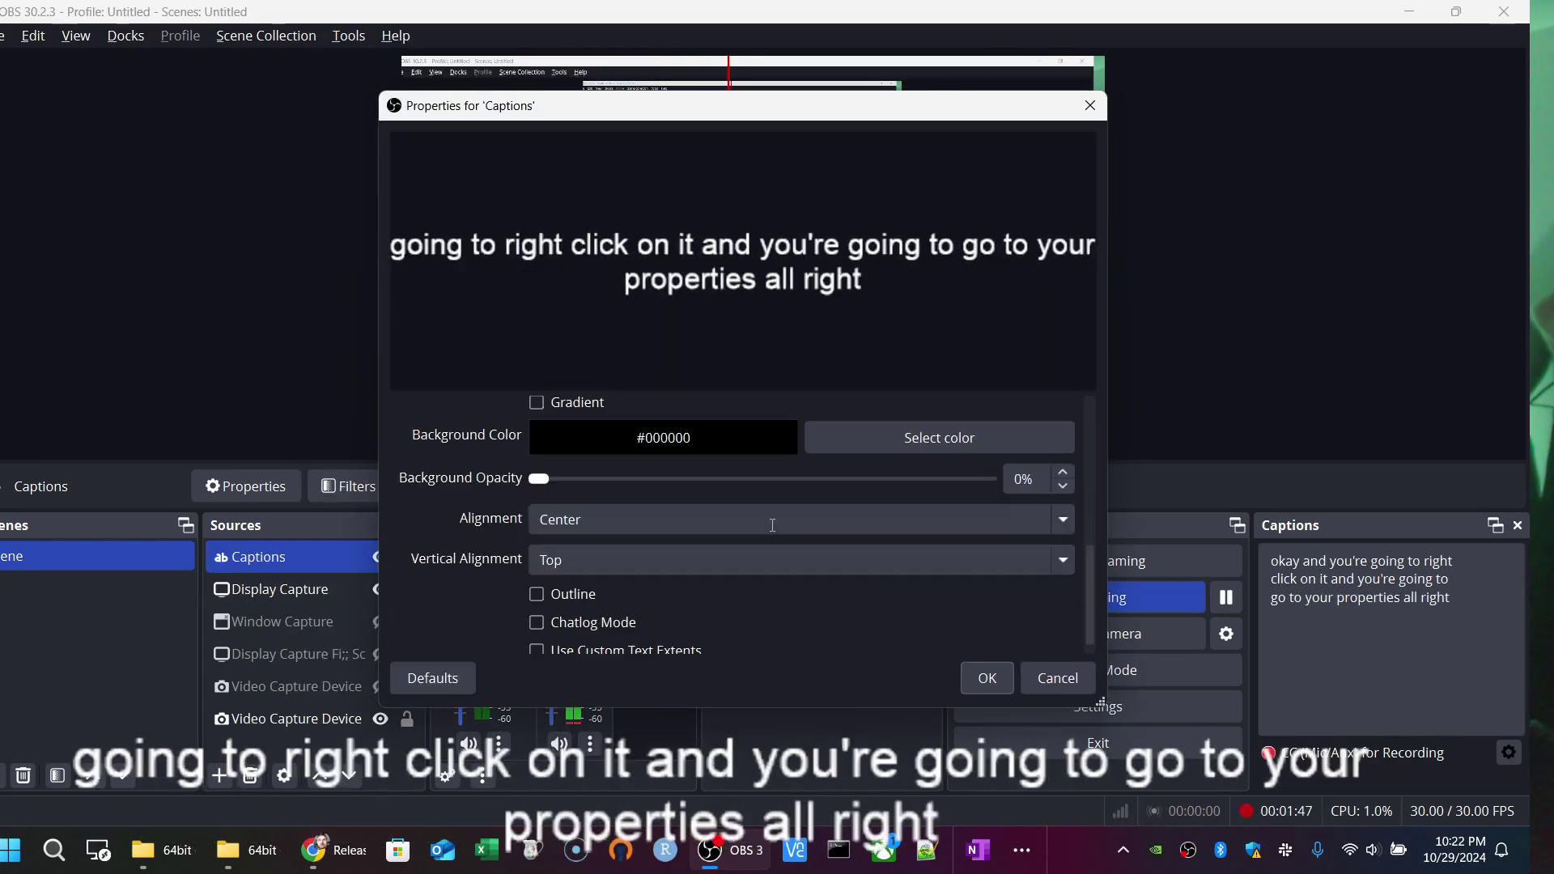
scroll(737, 580, up, 3)
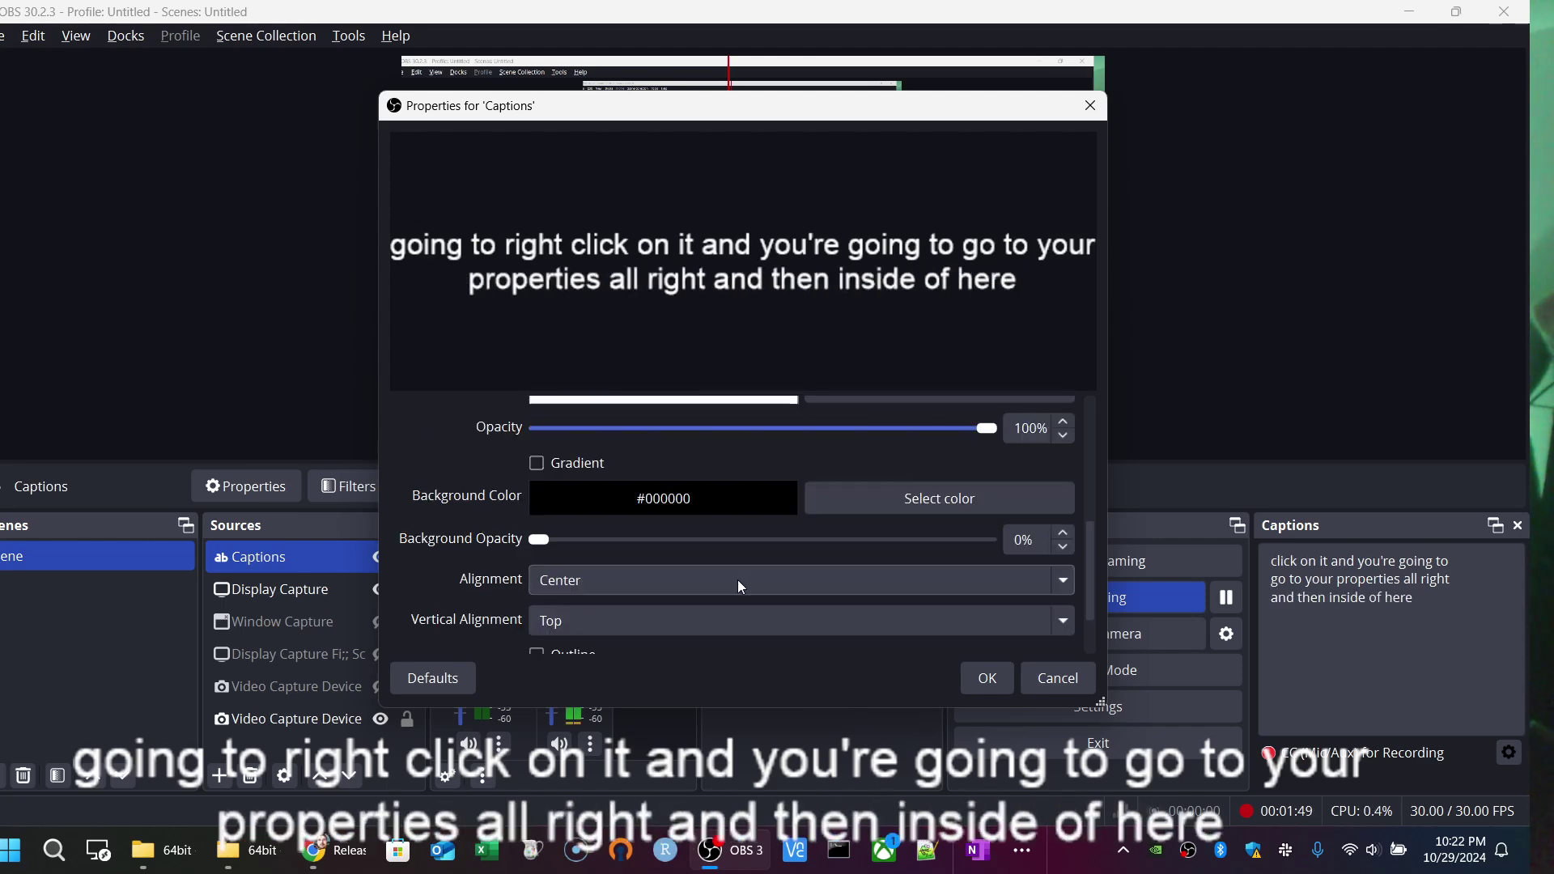
scroll(701, 451, up, 3)
scroll(694, 527, down, 3)
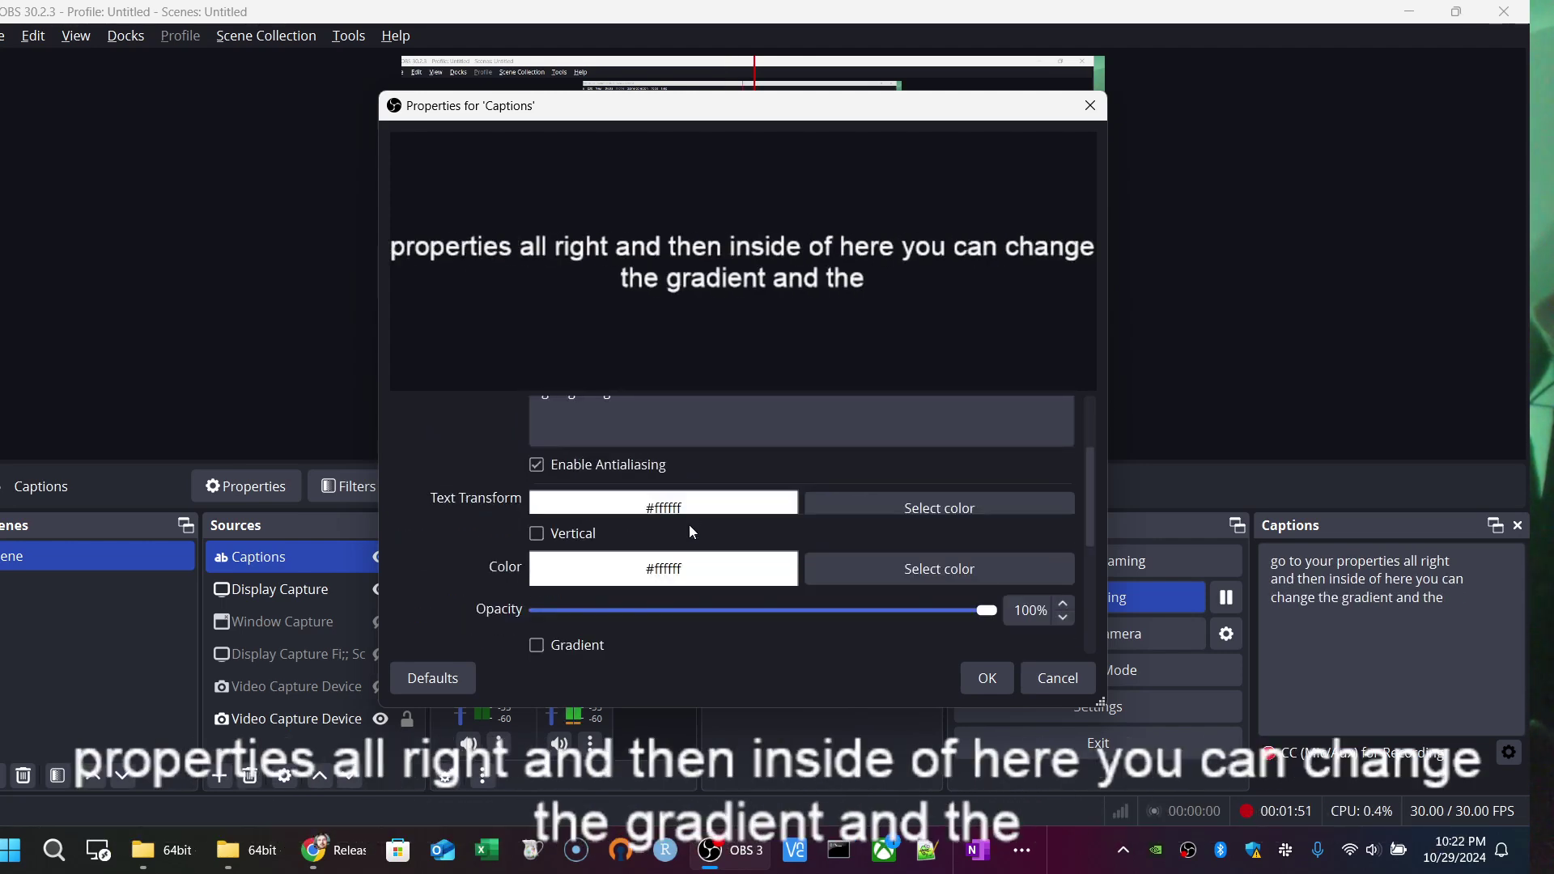
click(1080, 684)
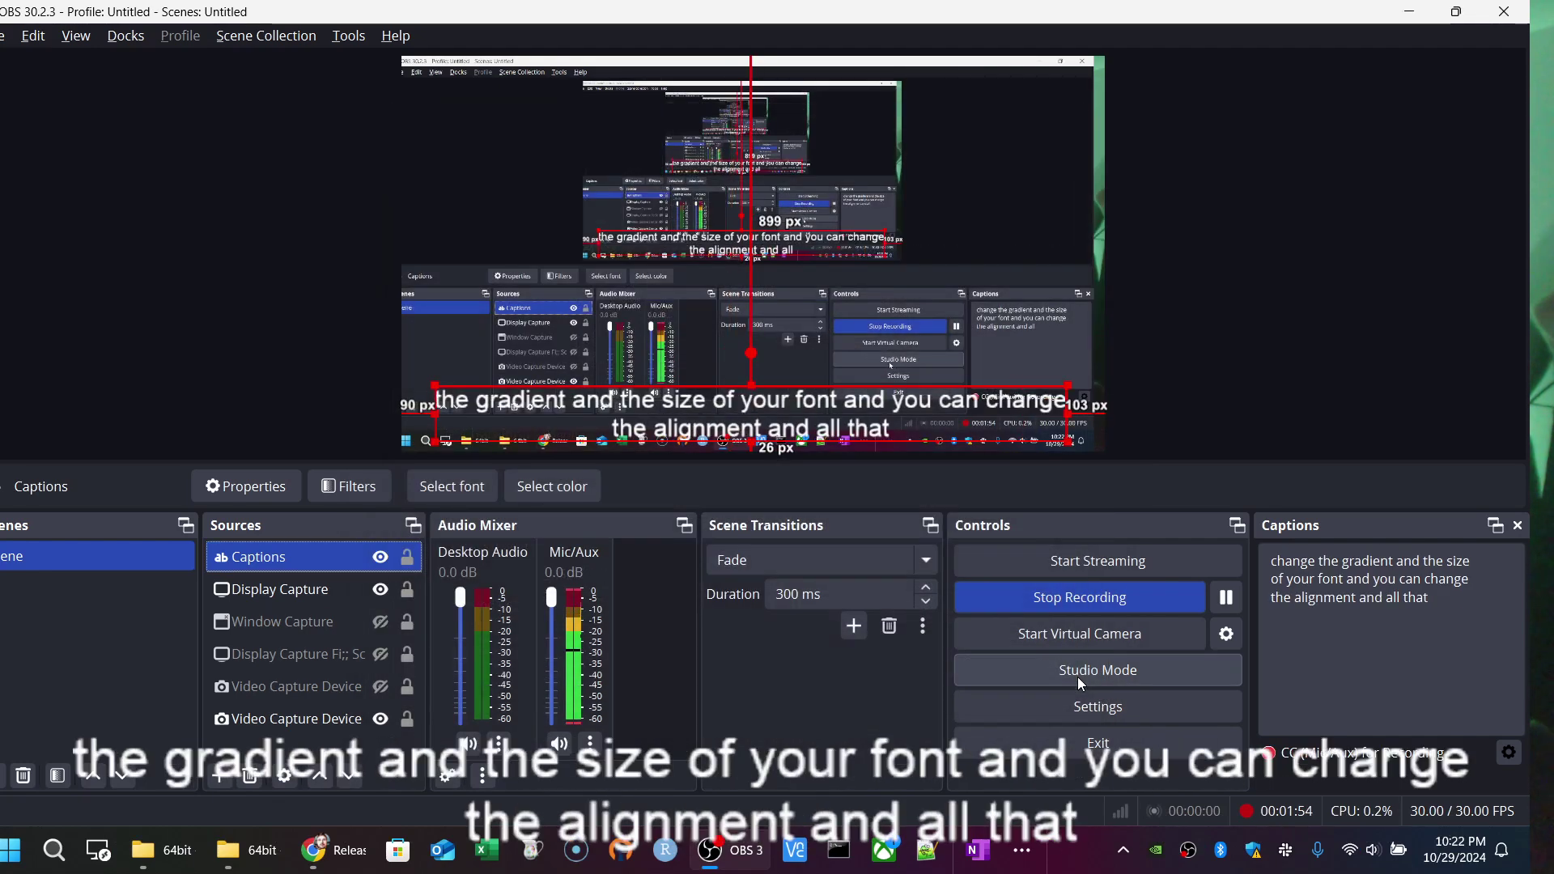
Send Open Captions to the Captions text source, then reopen the settings to check it
click(1509, 753)
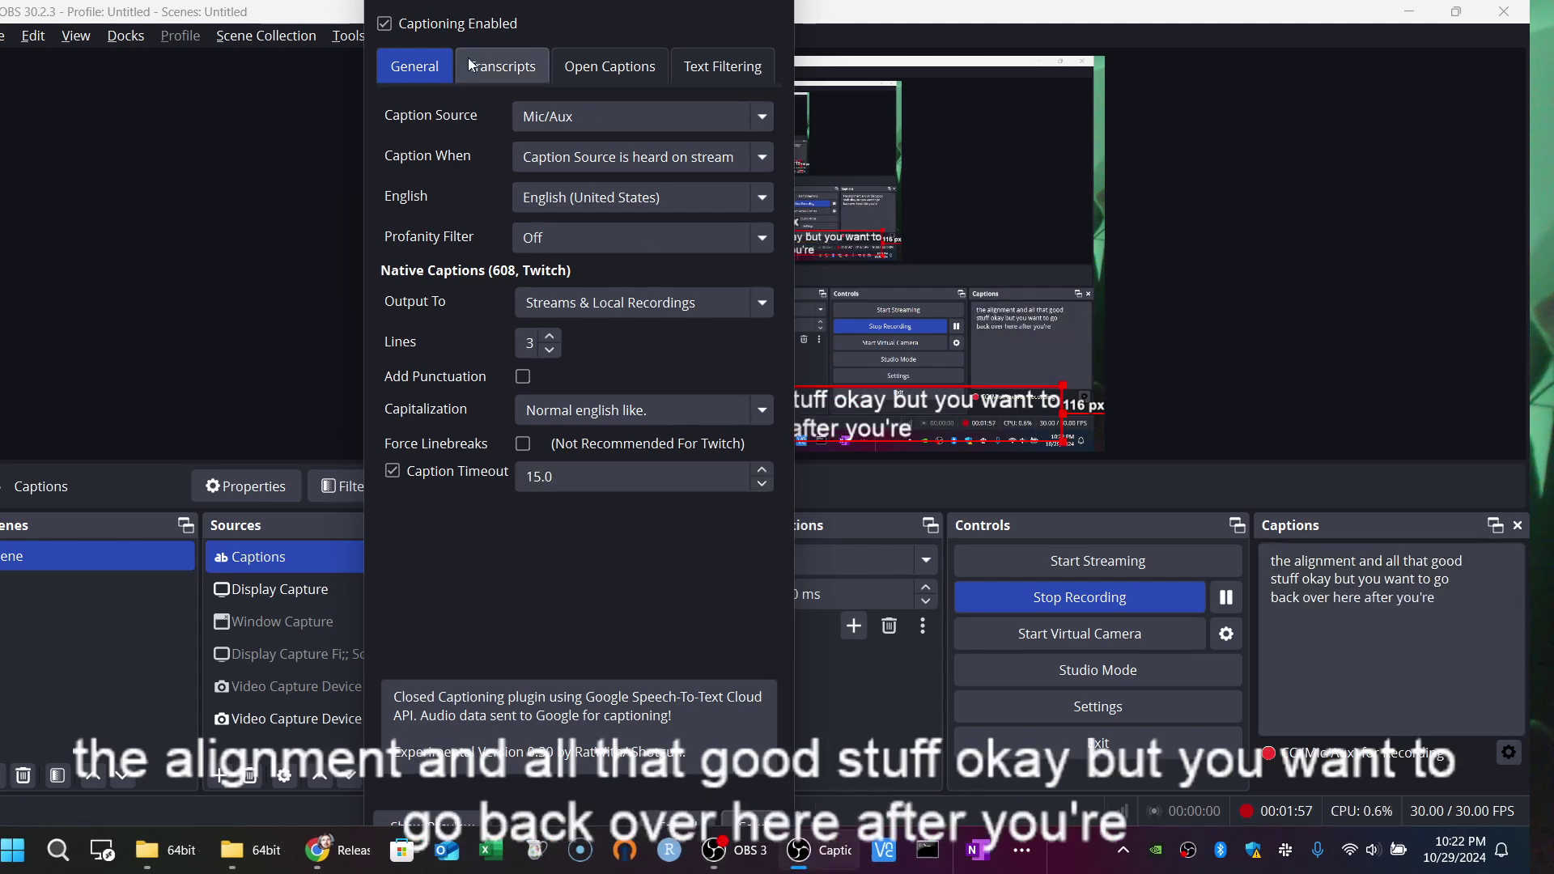
click(639, 67)
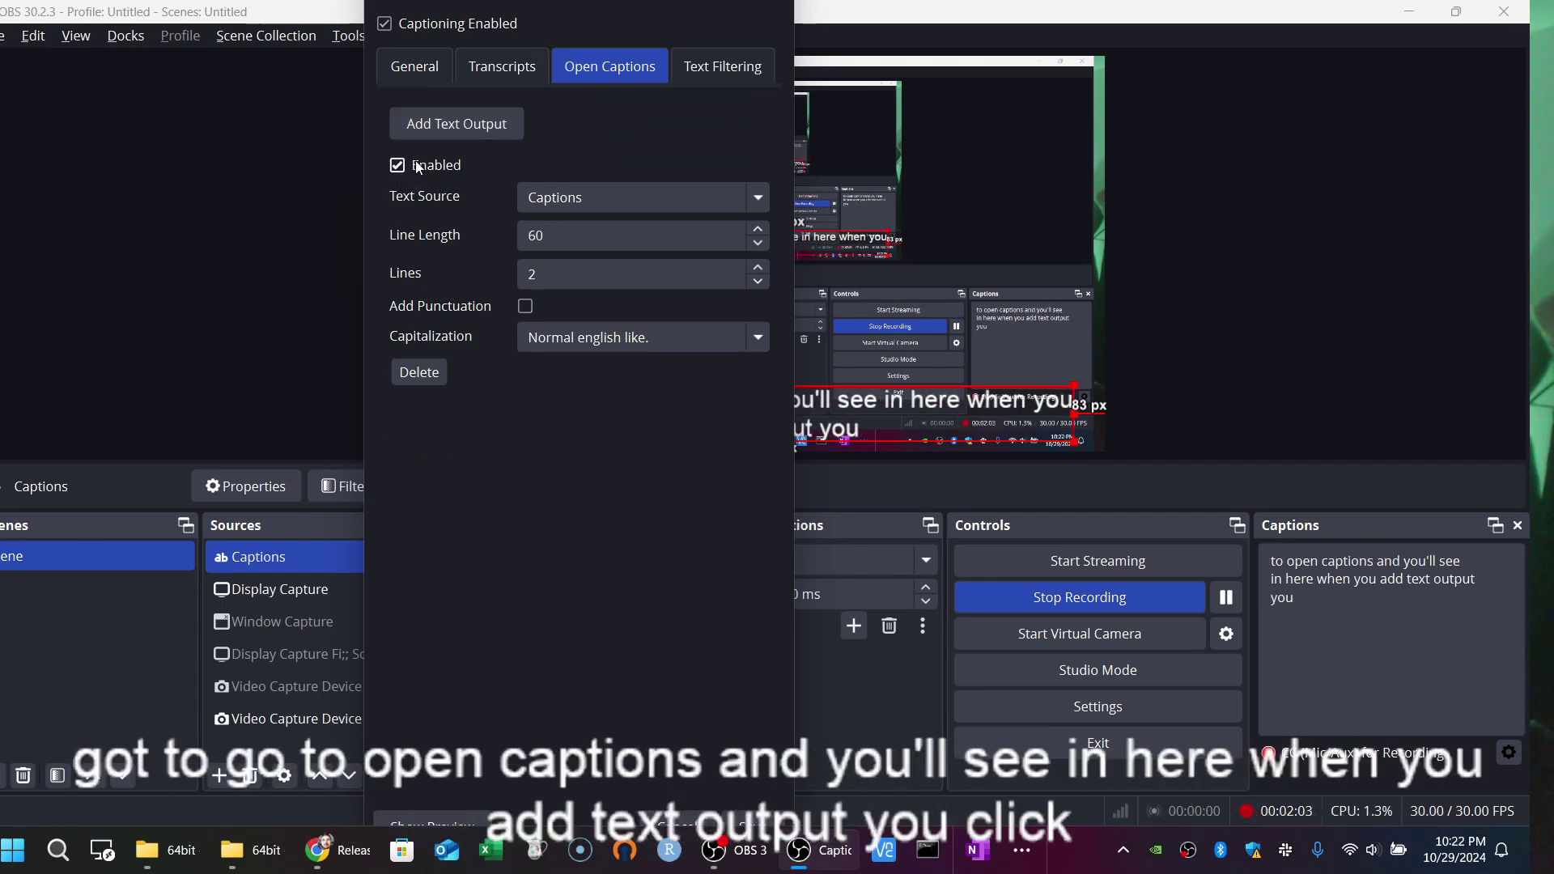
click(761, 192)
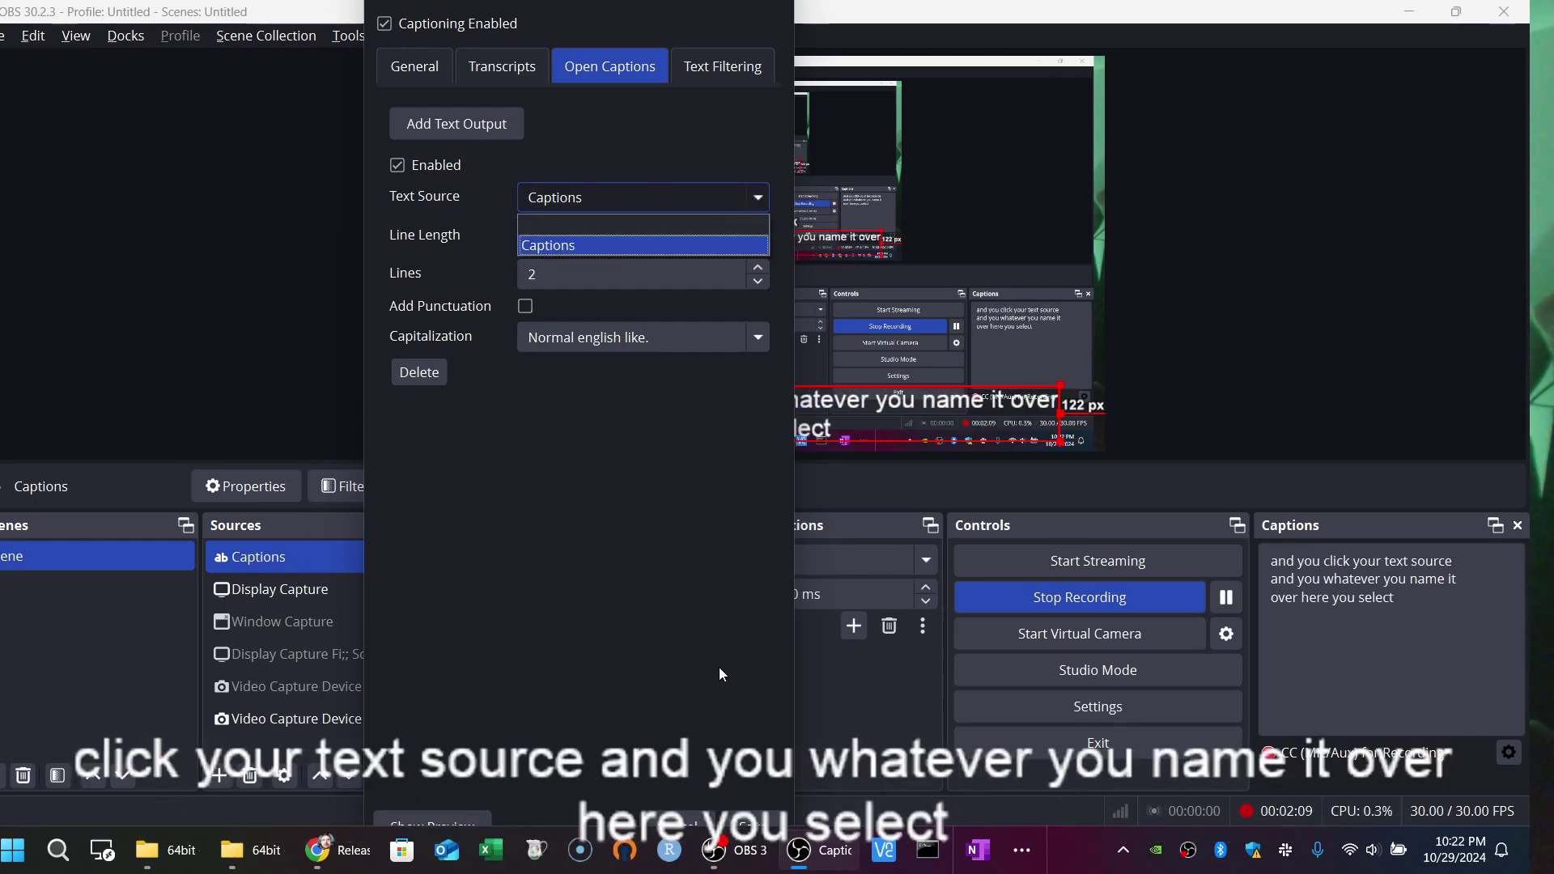
click(695, 824)
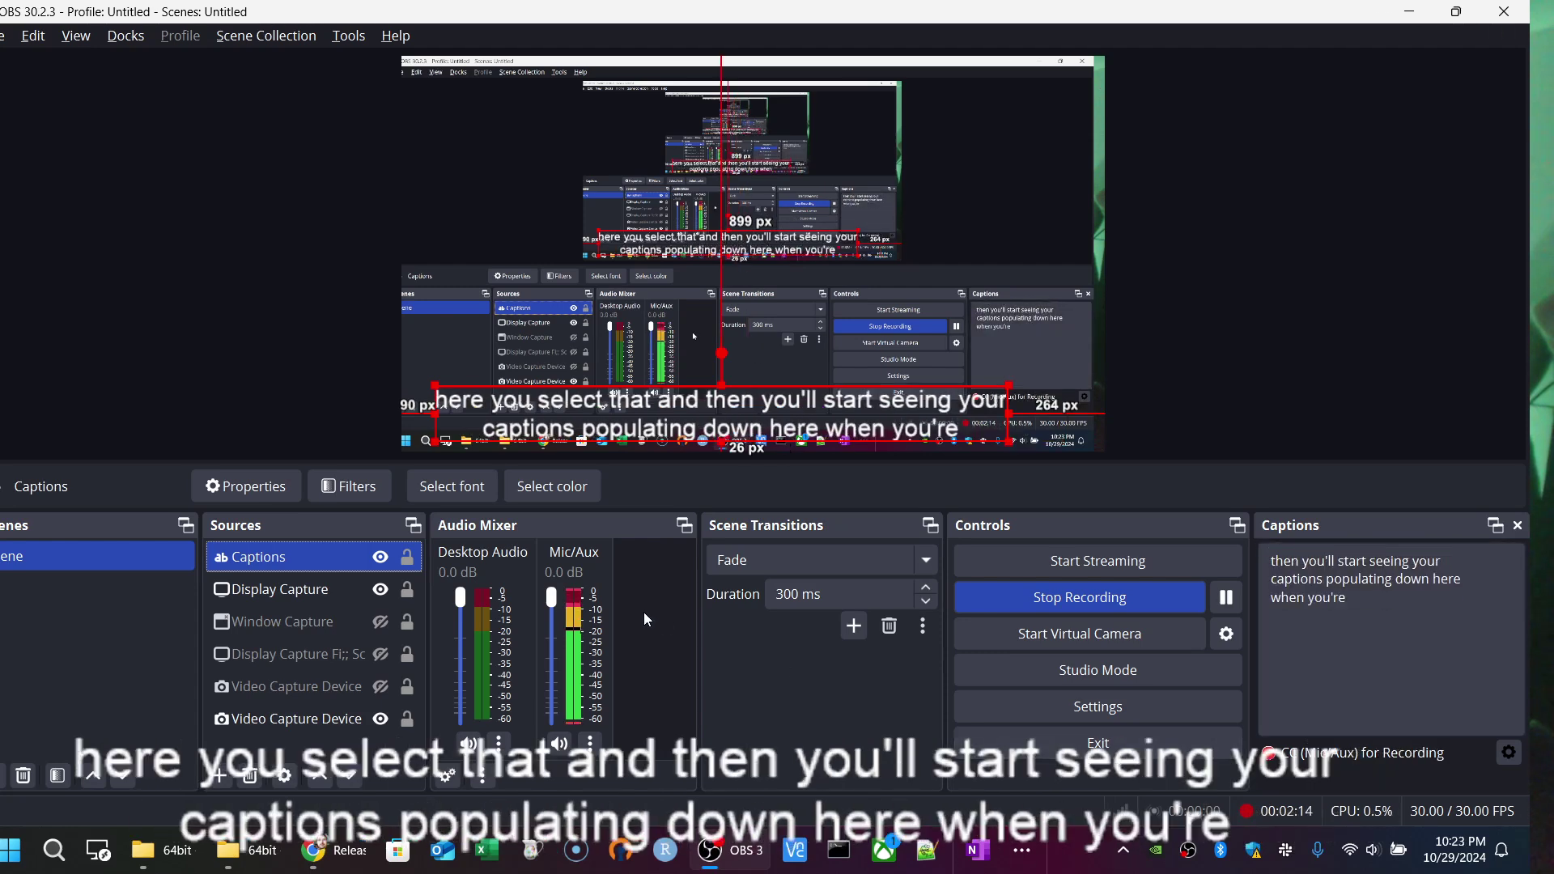
click(1510, 751)
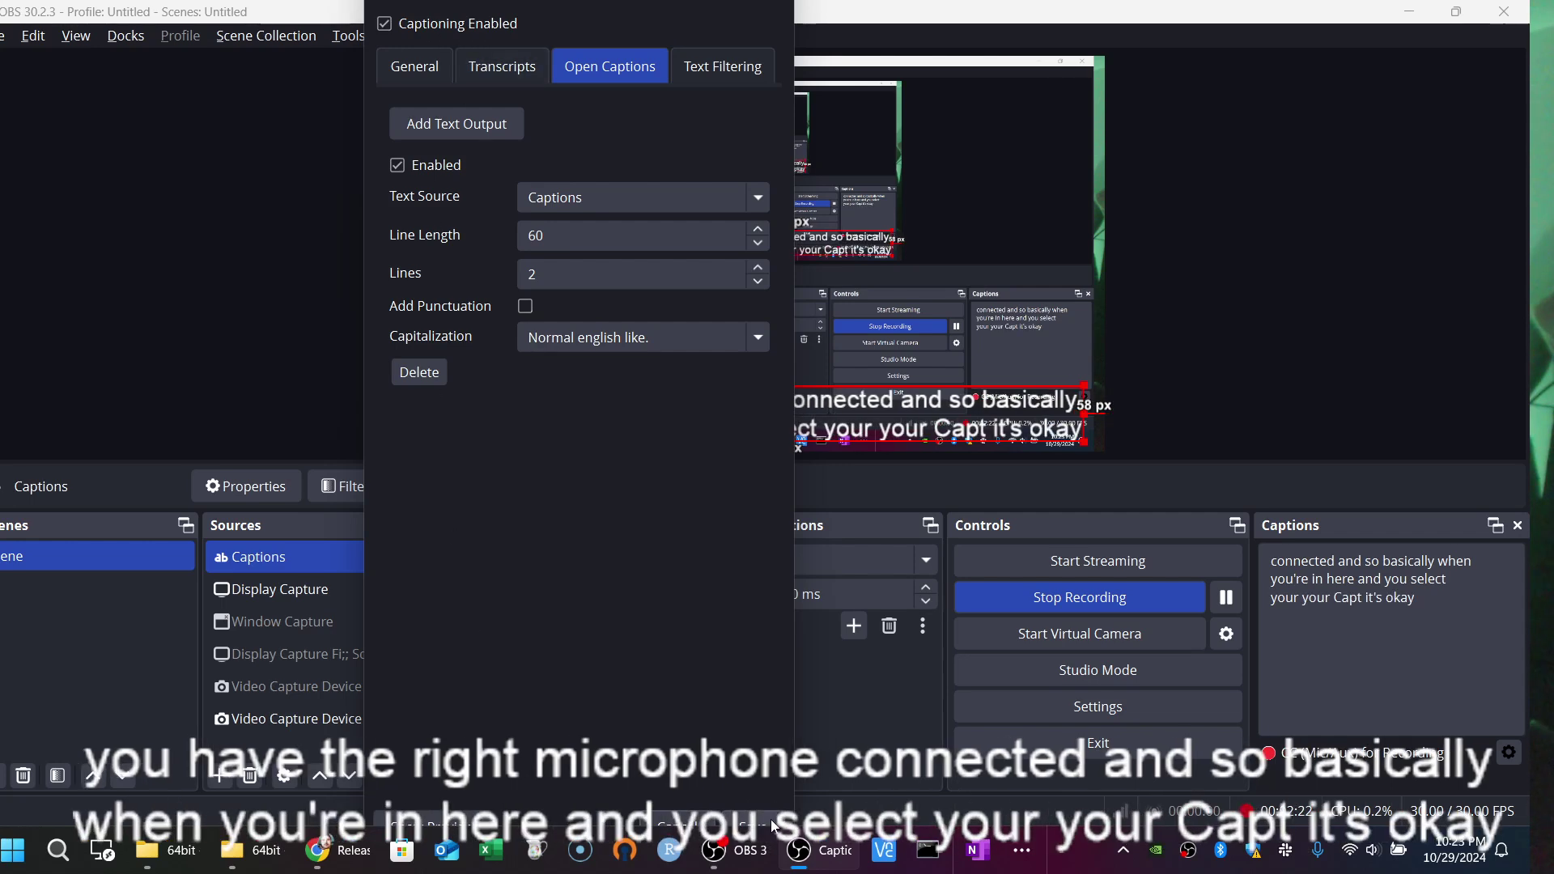
click(688, 812)
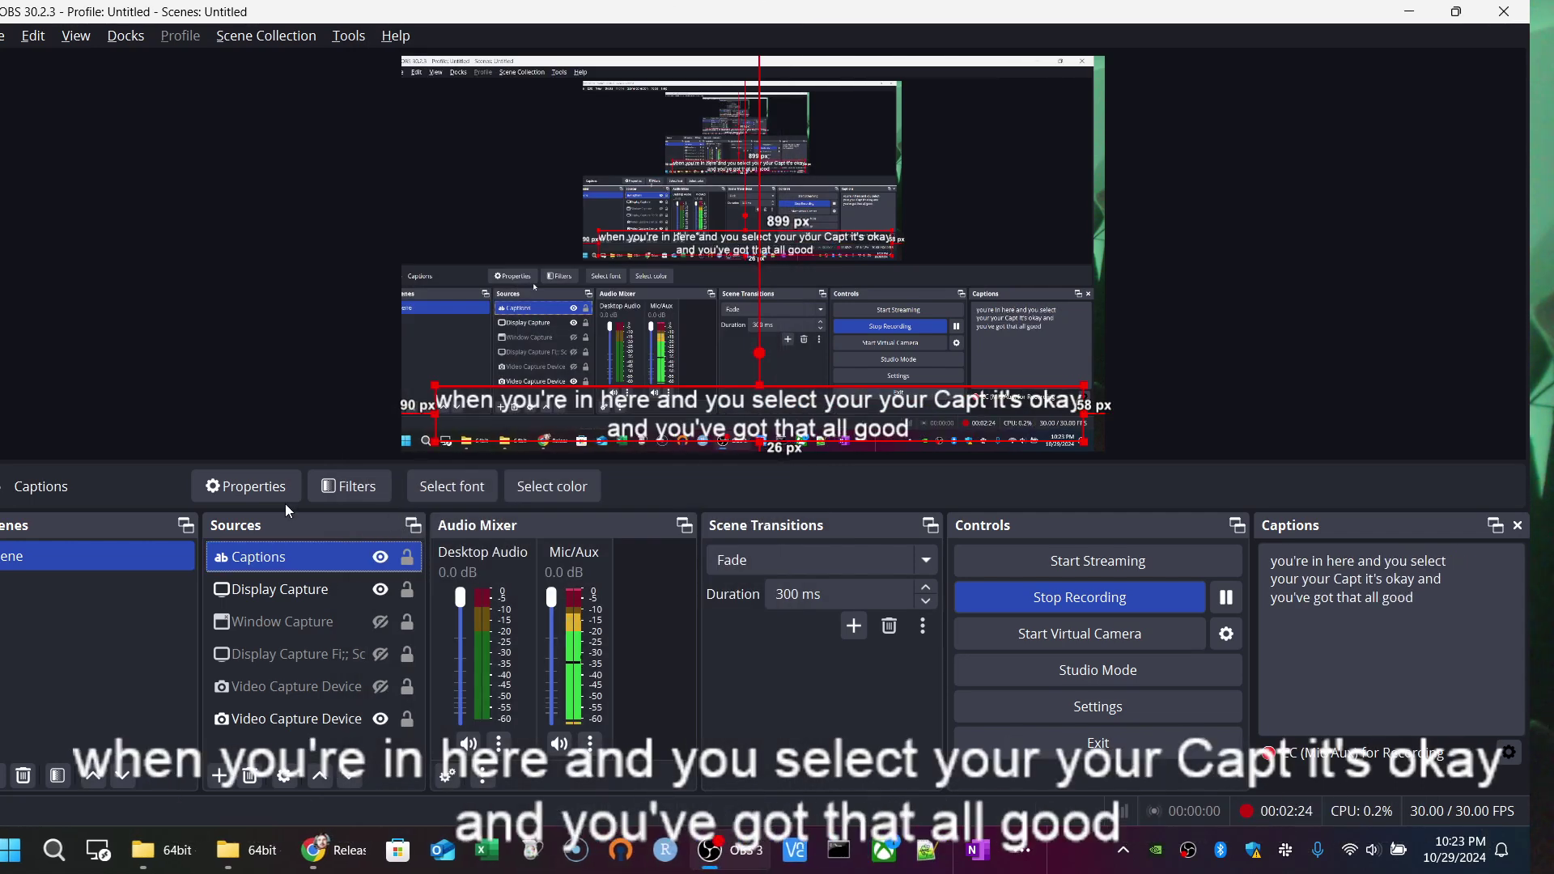
Dismiss the Captions context menu and keep Mic/Aux as the caption audio source
right_click(301, 559)
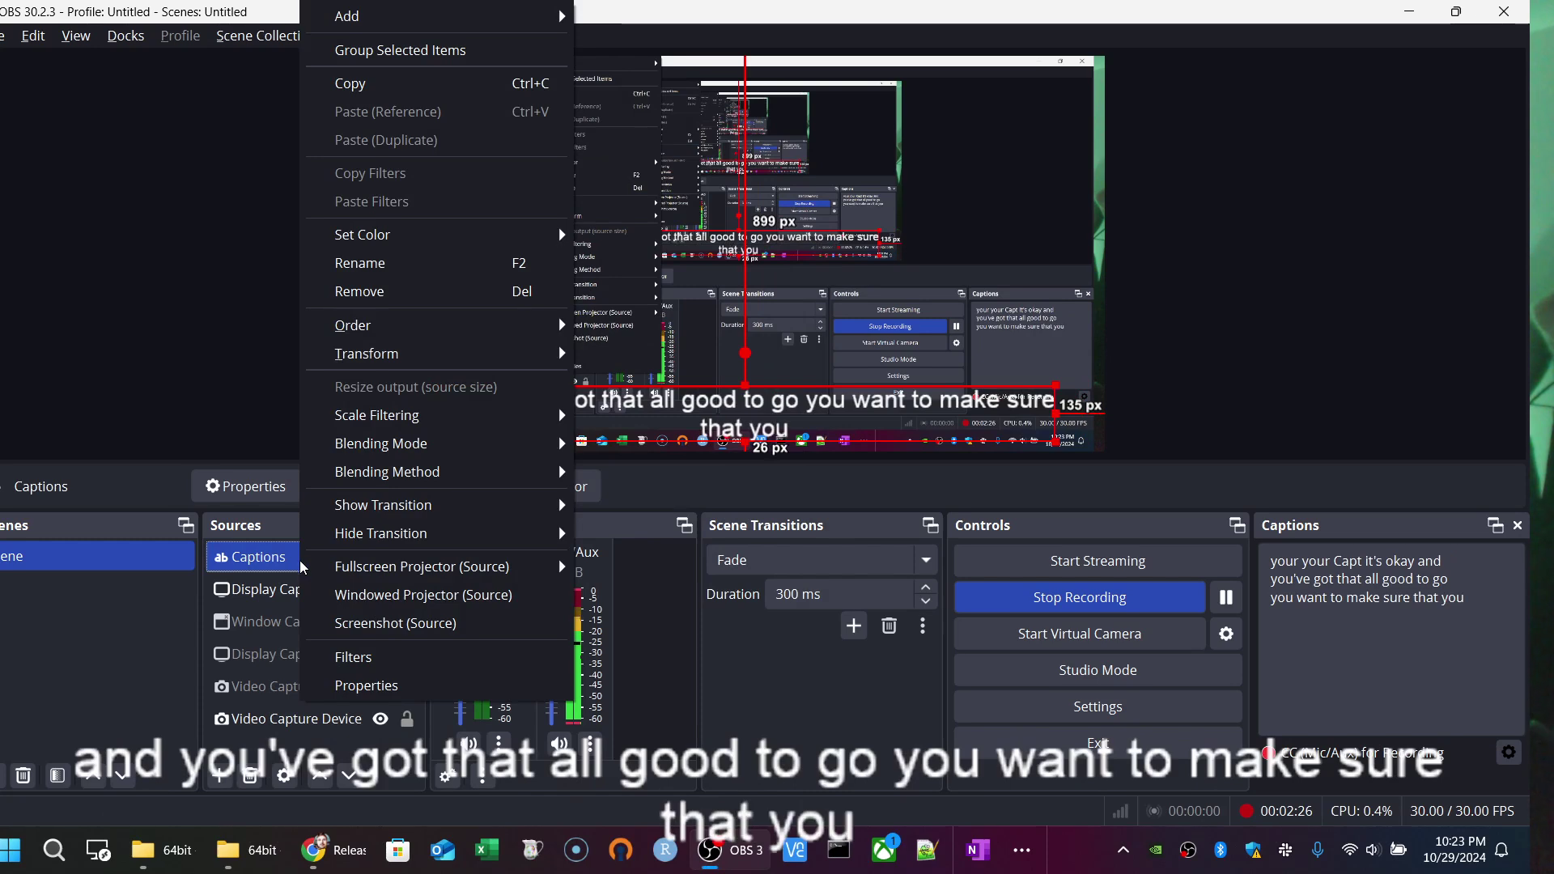
click(1172, 566)
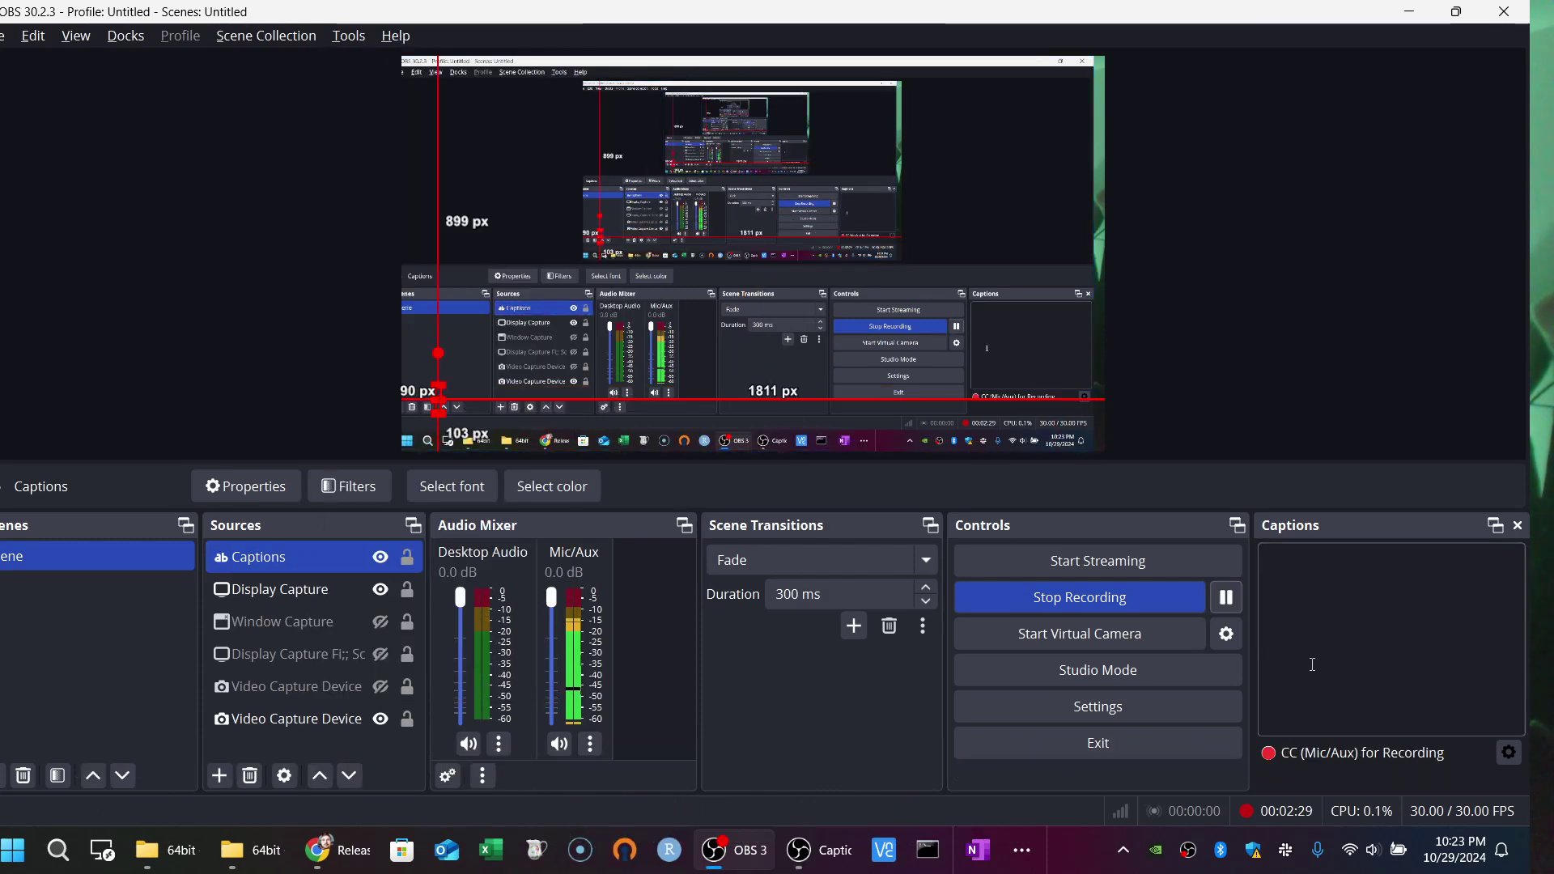
click(1515, 755)
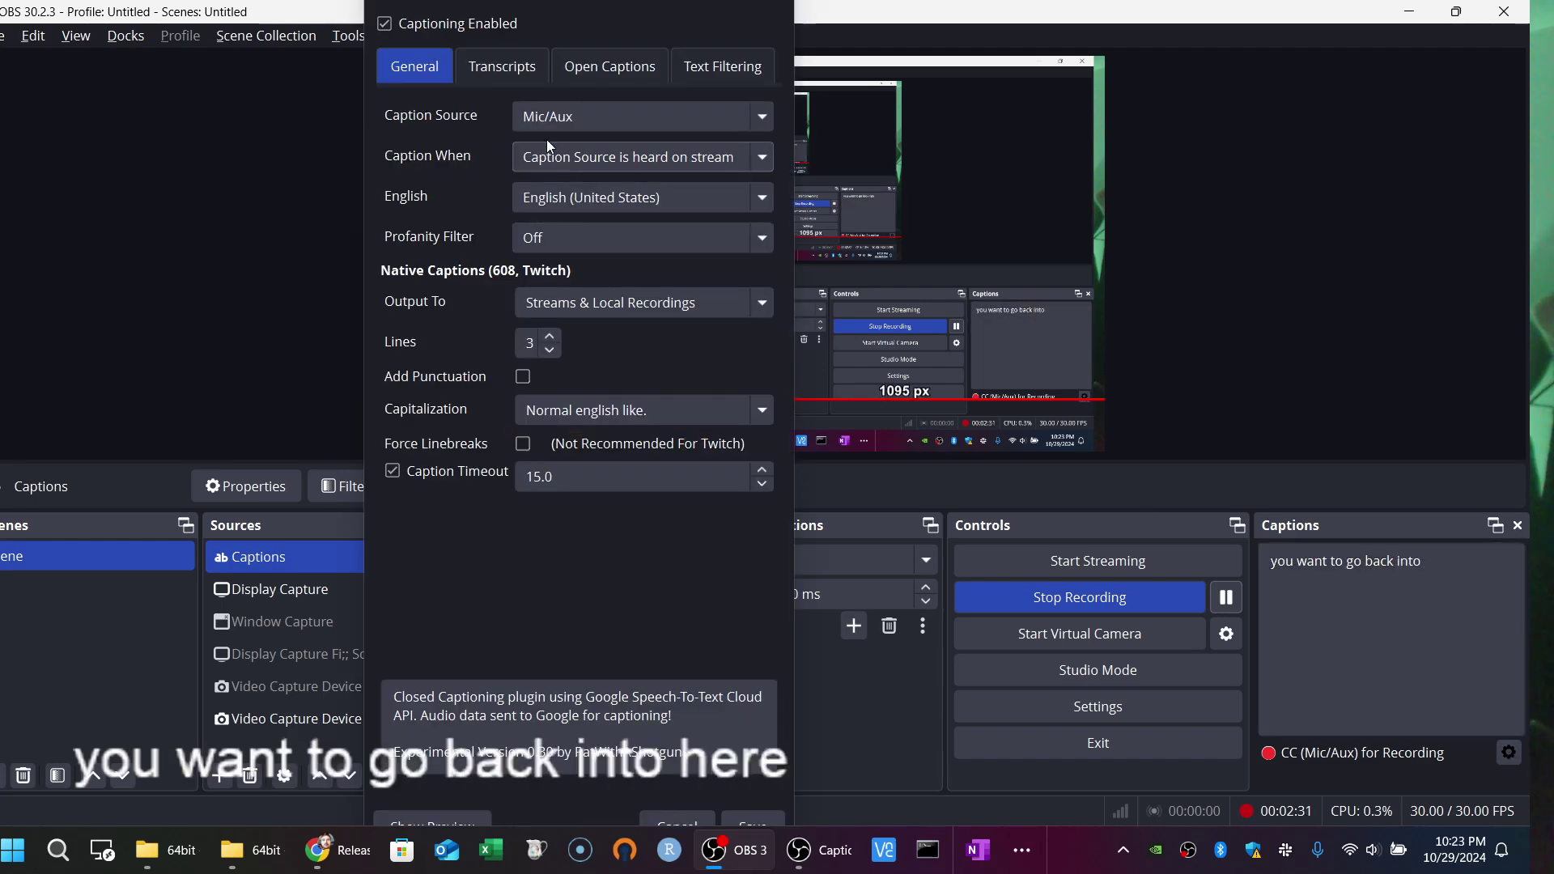
click(628, 117)
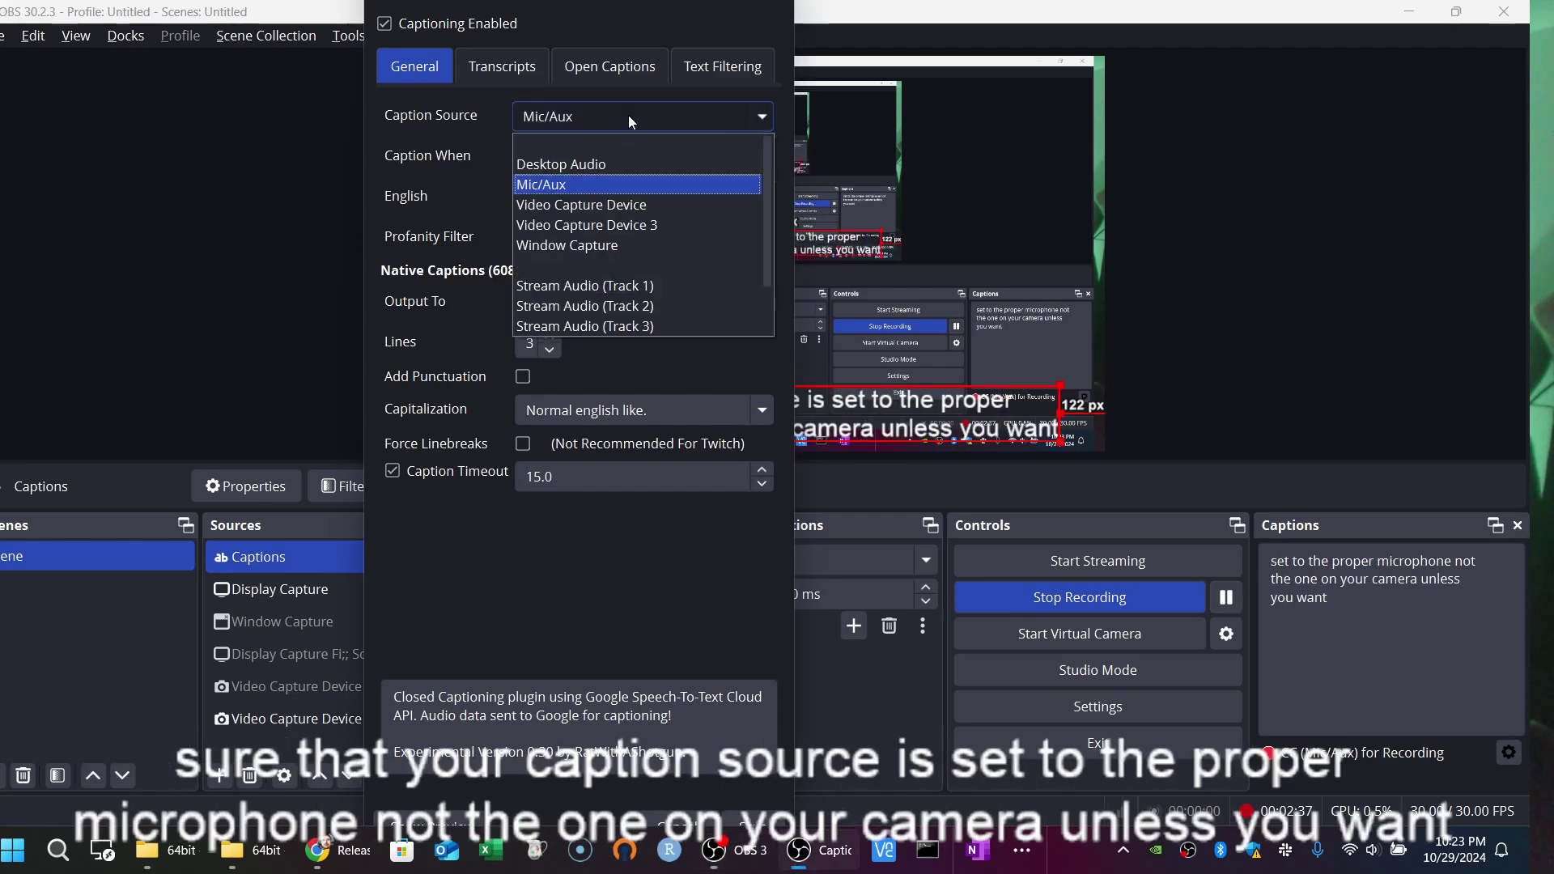
click(628, 185)
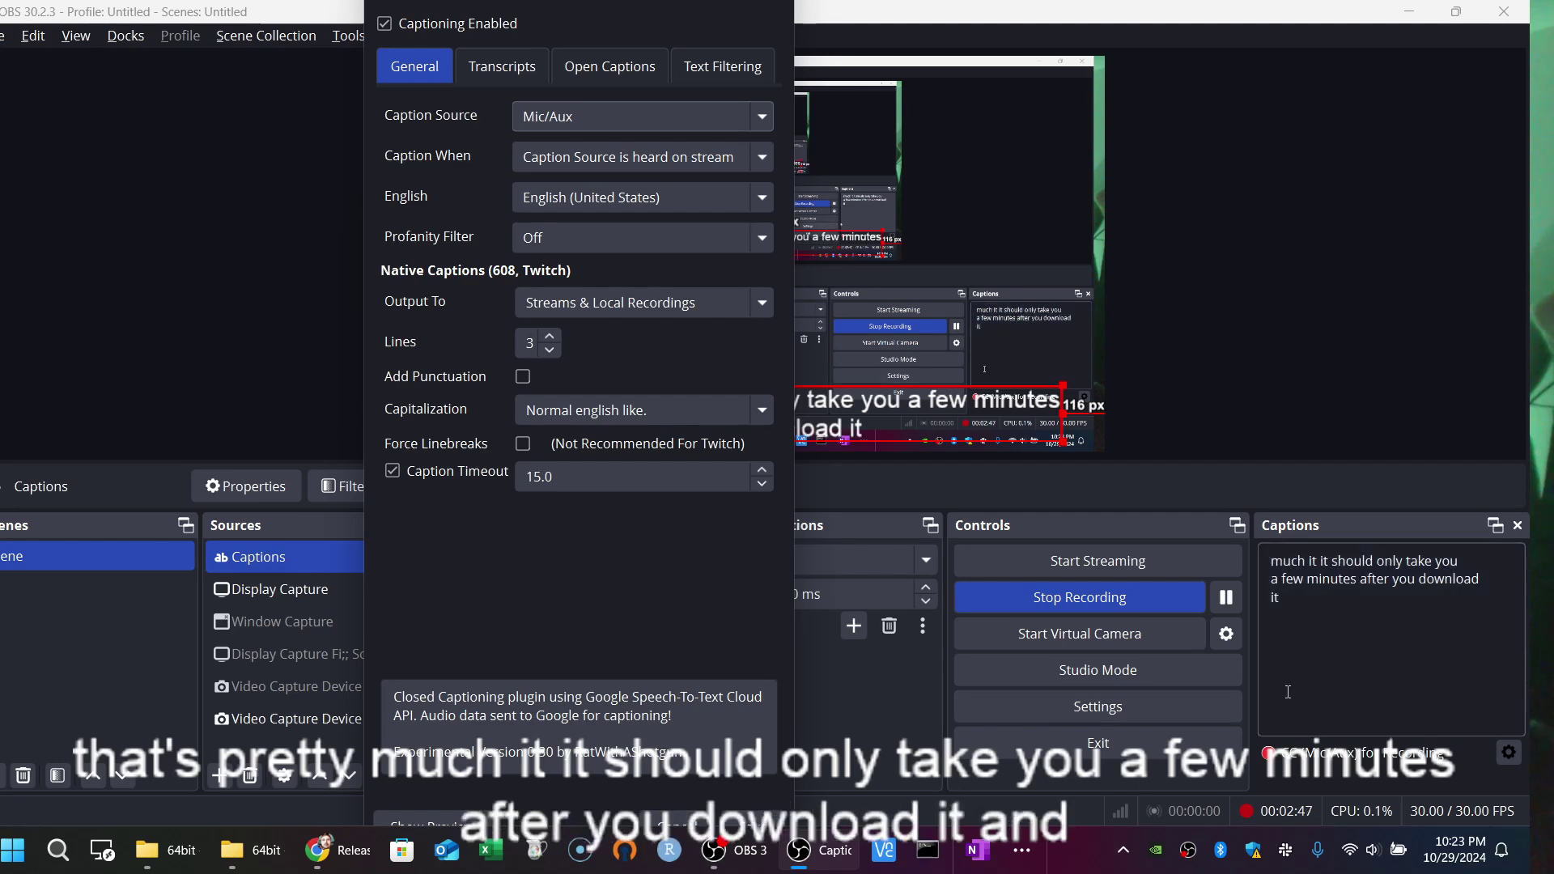
click(692, 813)
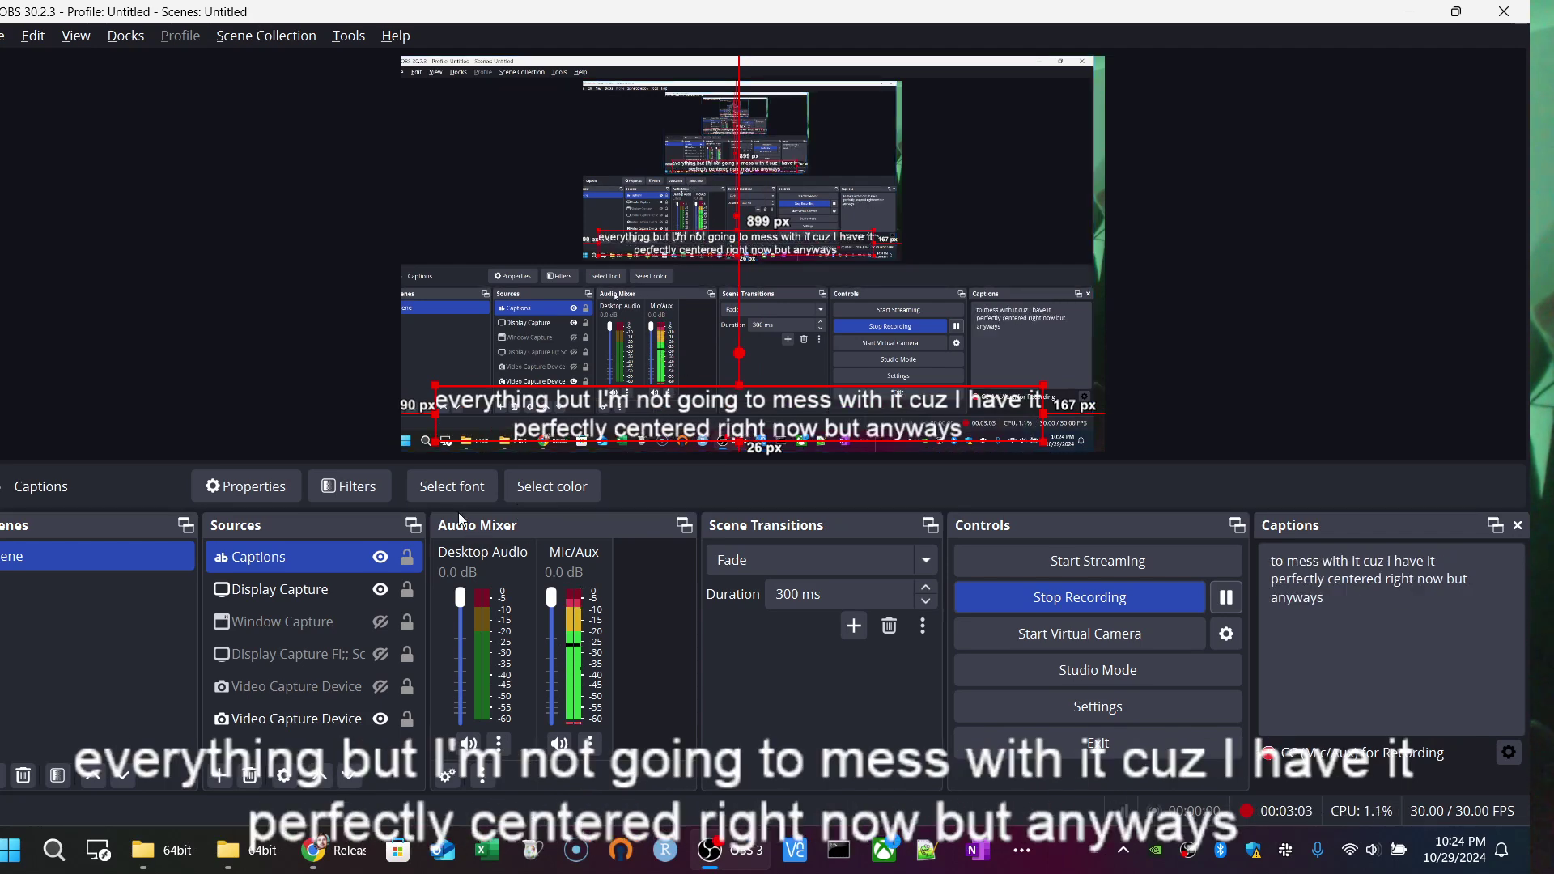
Switch Display Capture to the second monitor (1920x1080 @ -1920,0)
click(261, 584)
click(684, 486)
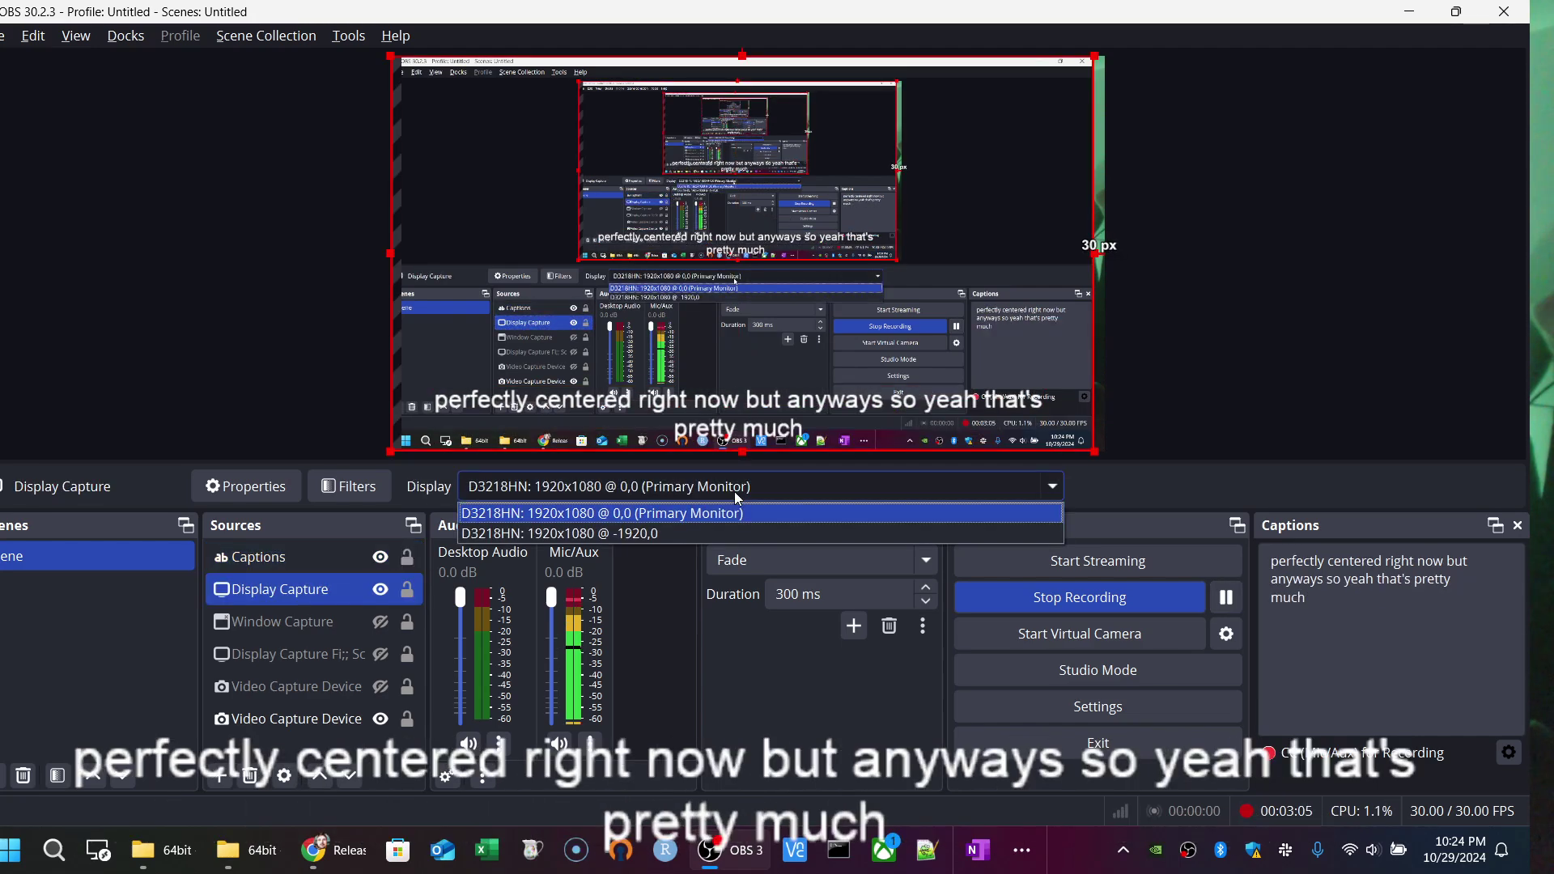
click(684, 534)
scroll(937, 362, up, 5)
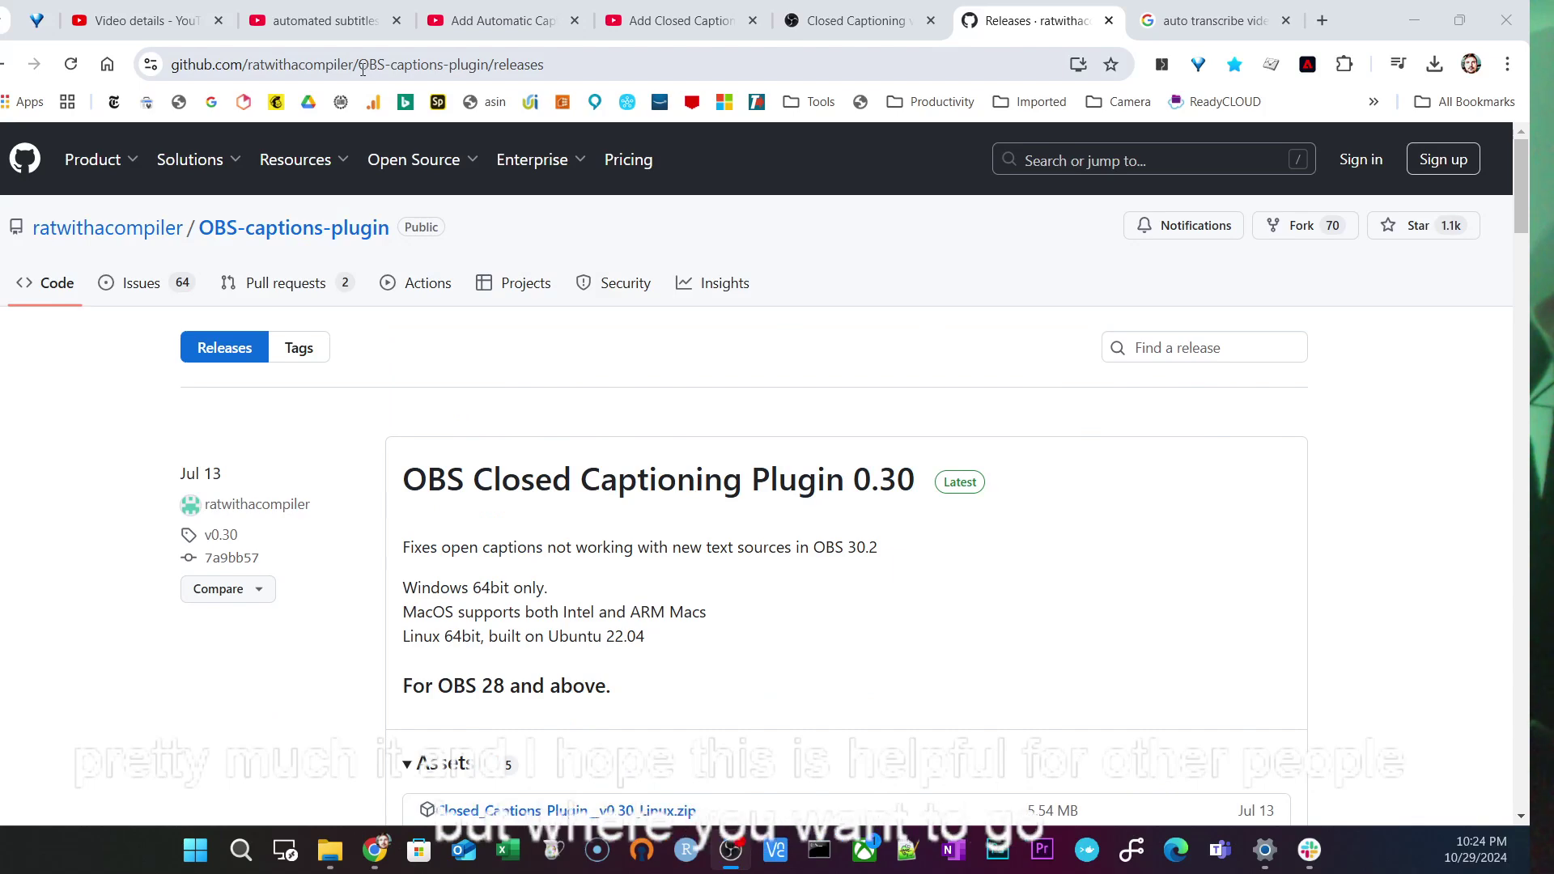
Highlight the repository name in the address bar, then switch to the Closed Captioning forum tab
drag(359, 67, 476, 71)
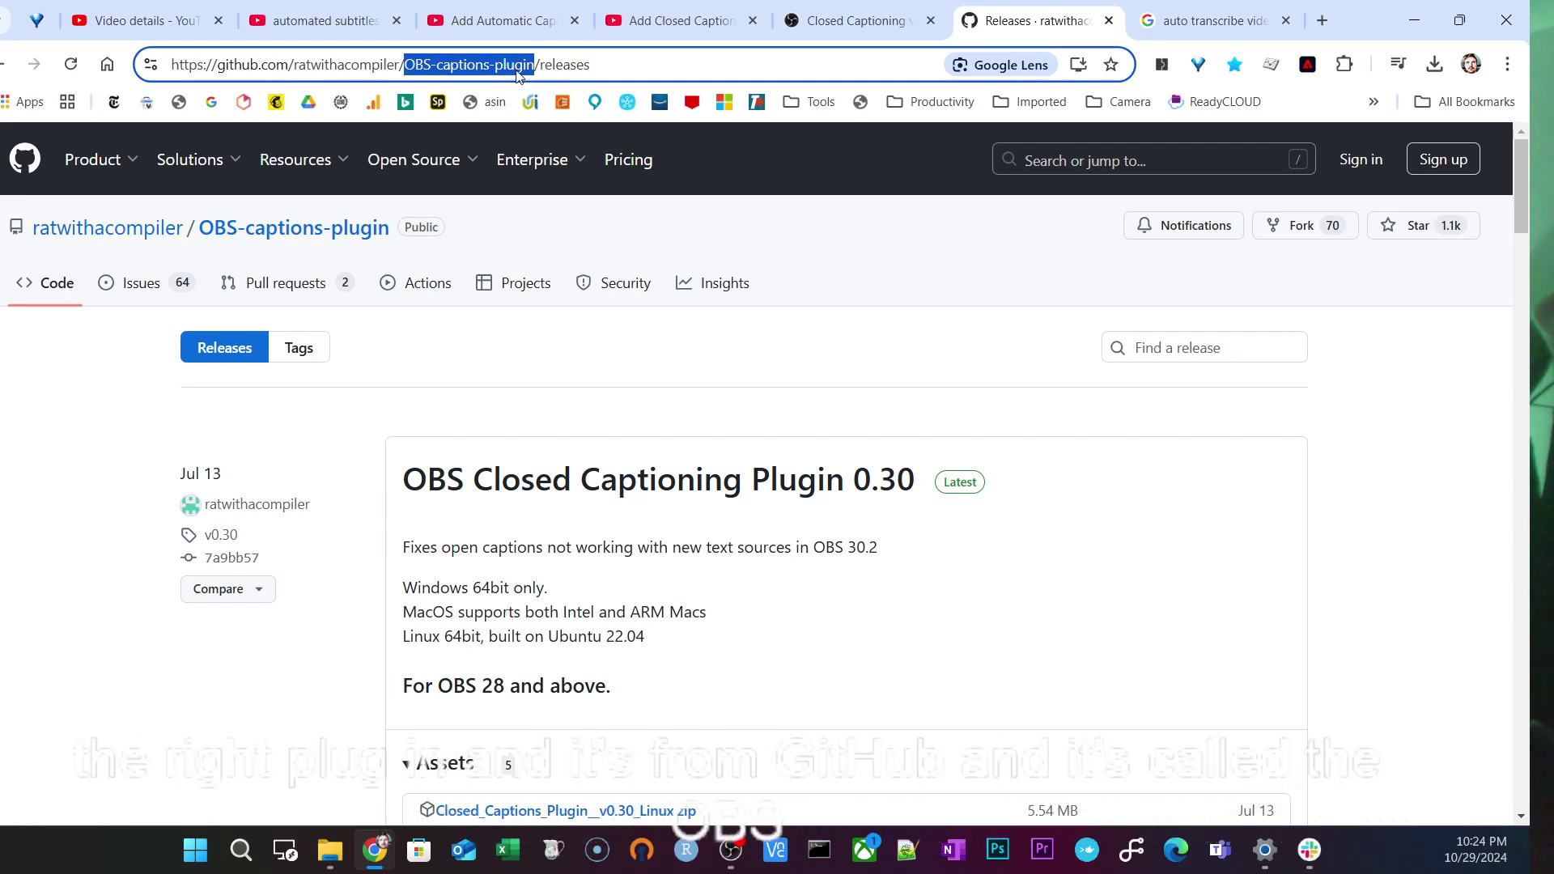
click(850, 21)
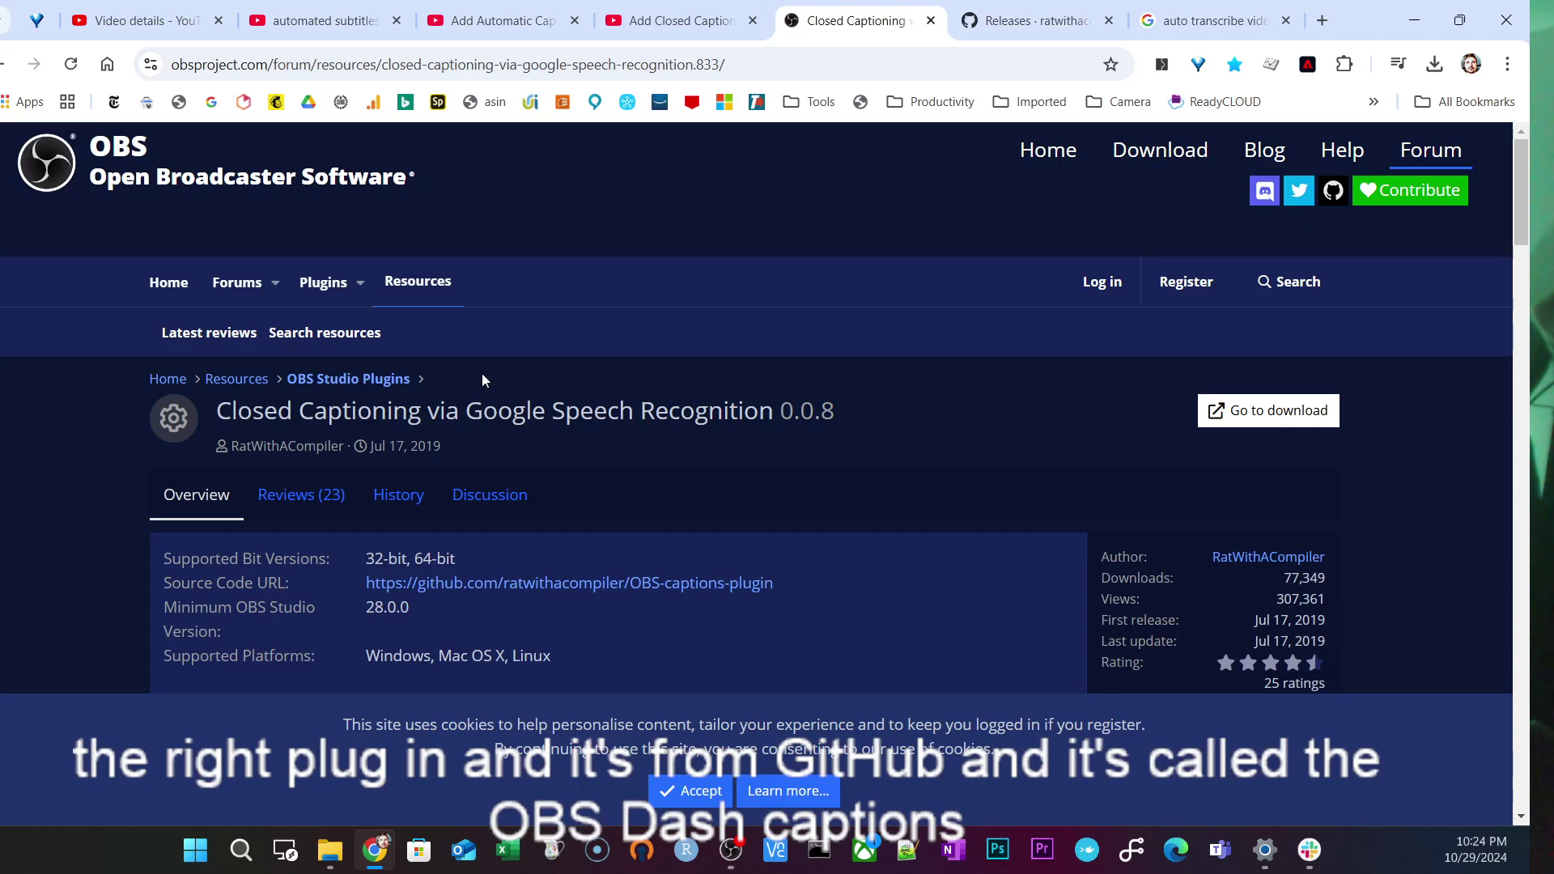
Scroll the forum page, then switch to the Add Closed Captions YouTube tutorial tab
scroll(581, 433, down, 3)
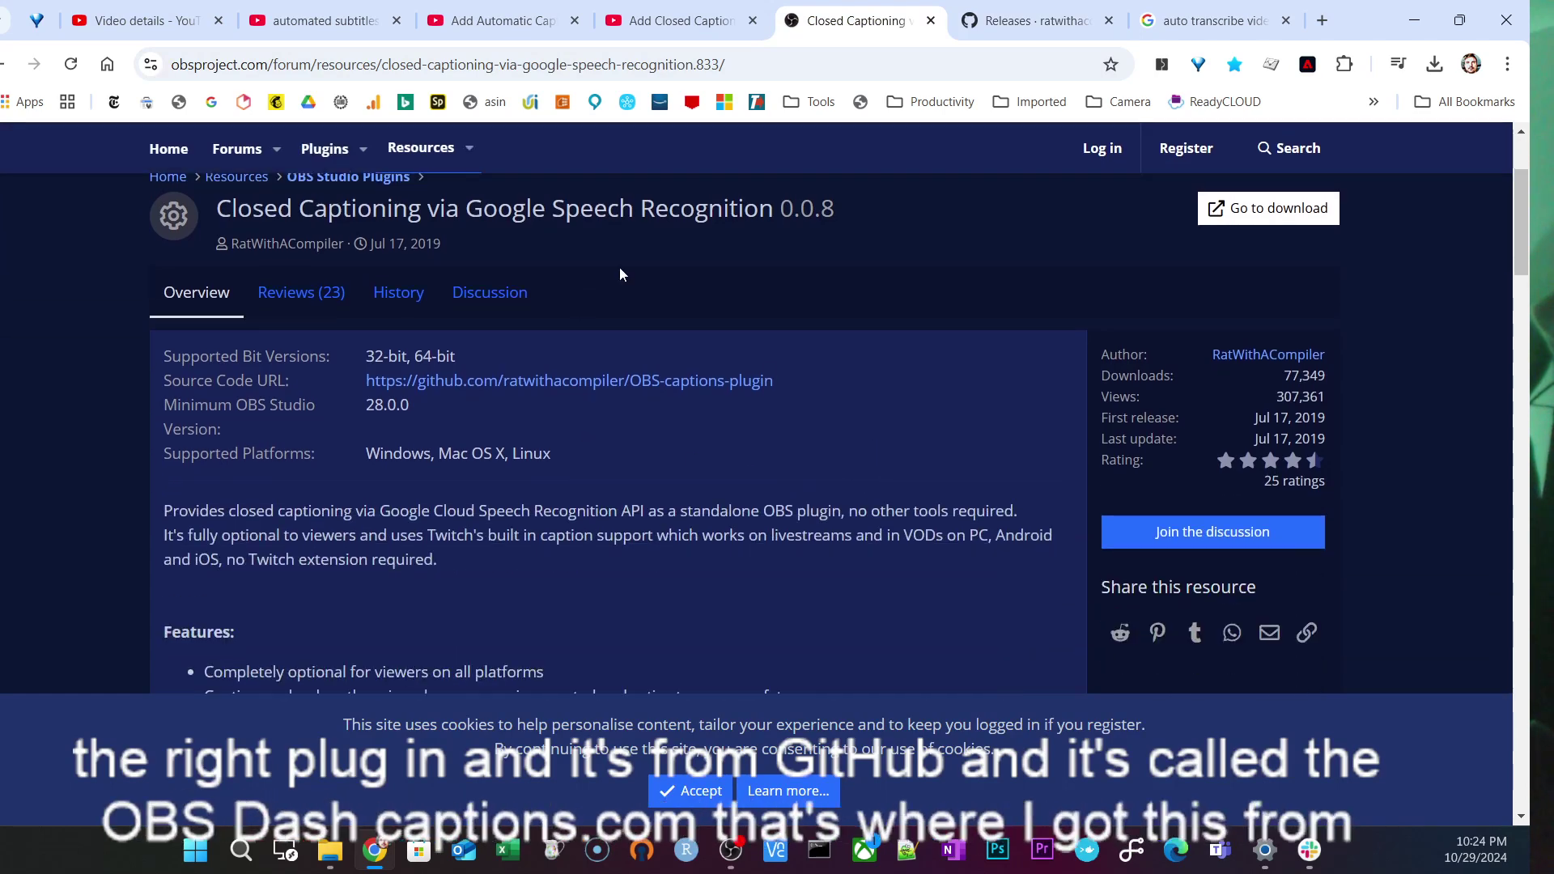
click(678, 32)
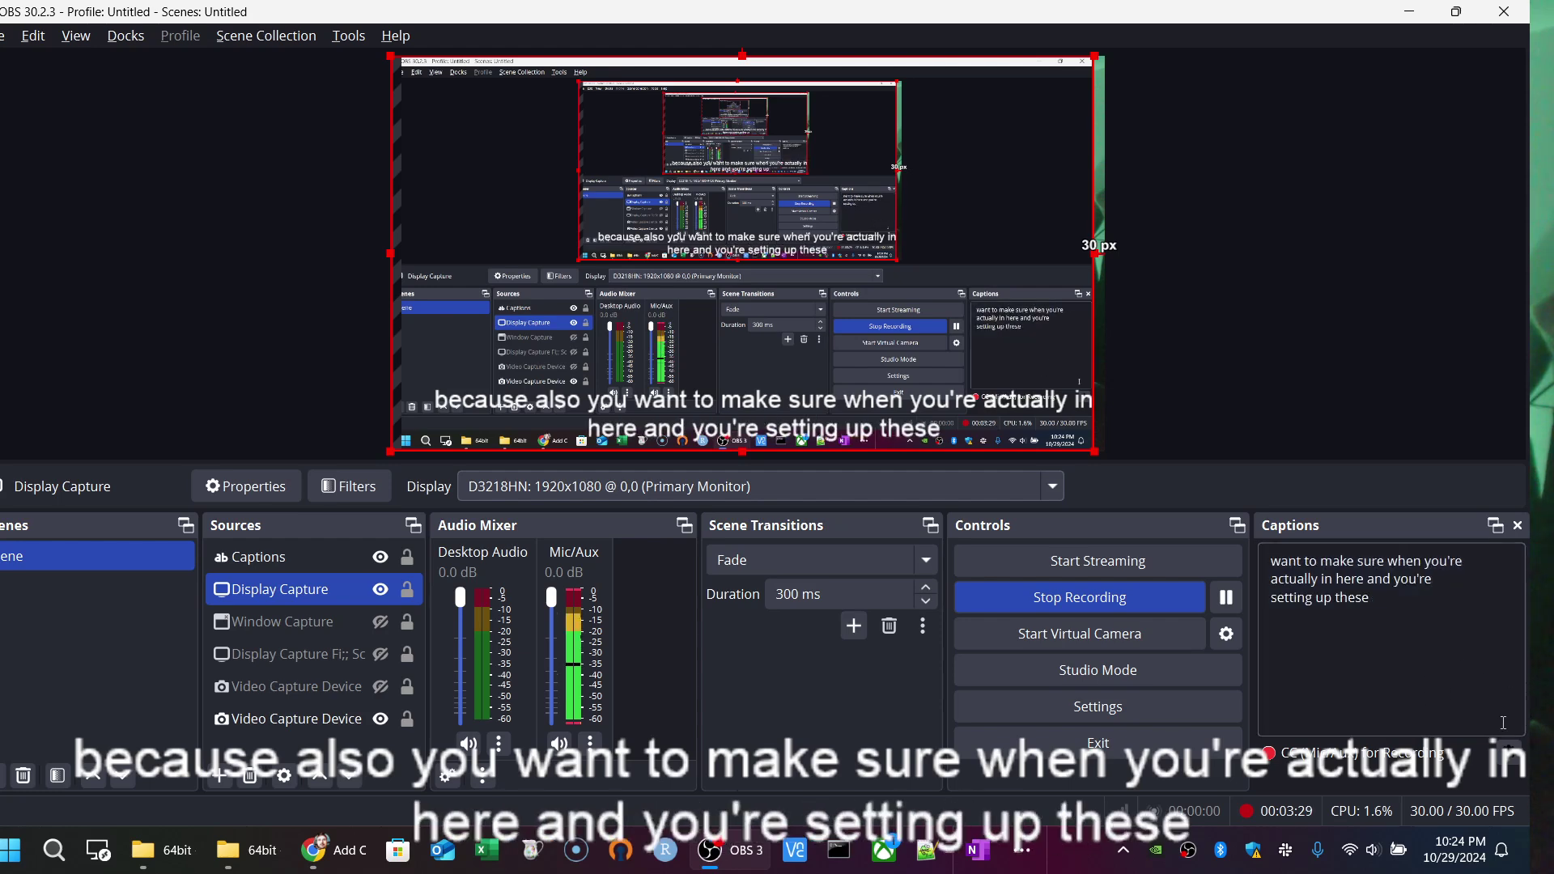
Check and close the captioning plugin settings, then point Display Capture at the second monitor
click(1509, 752)
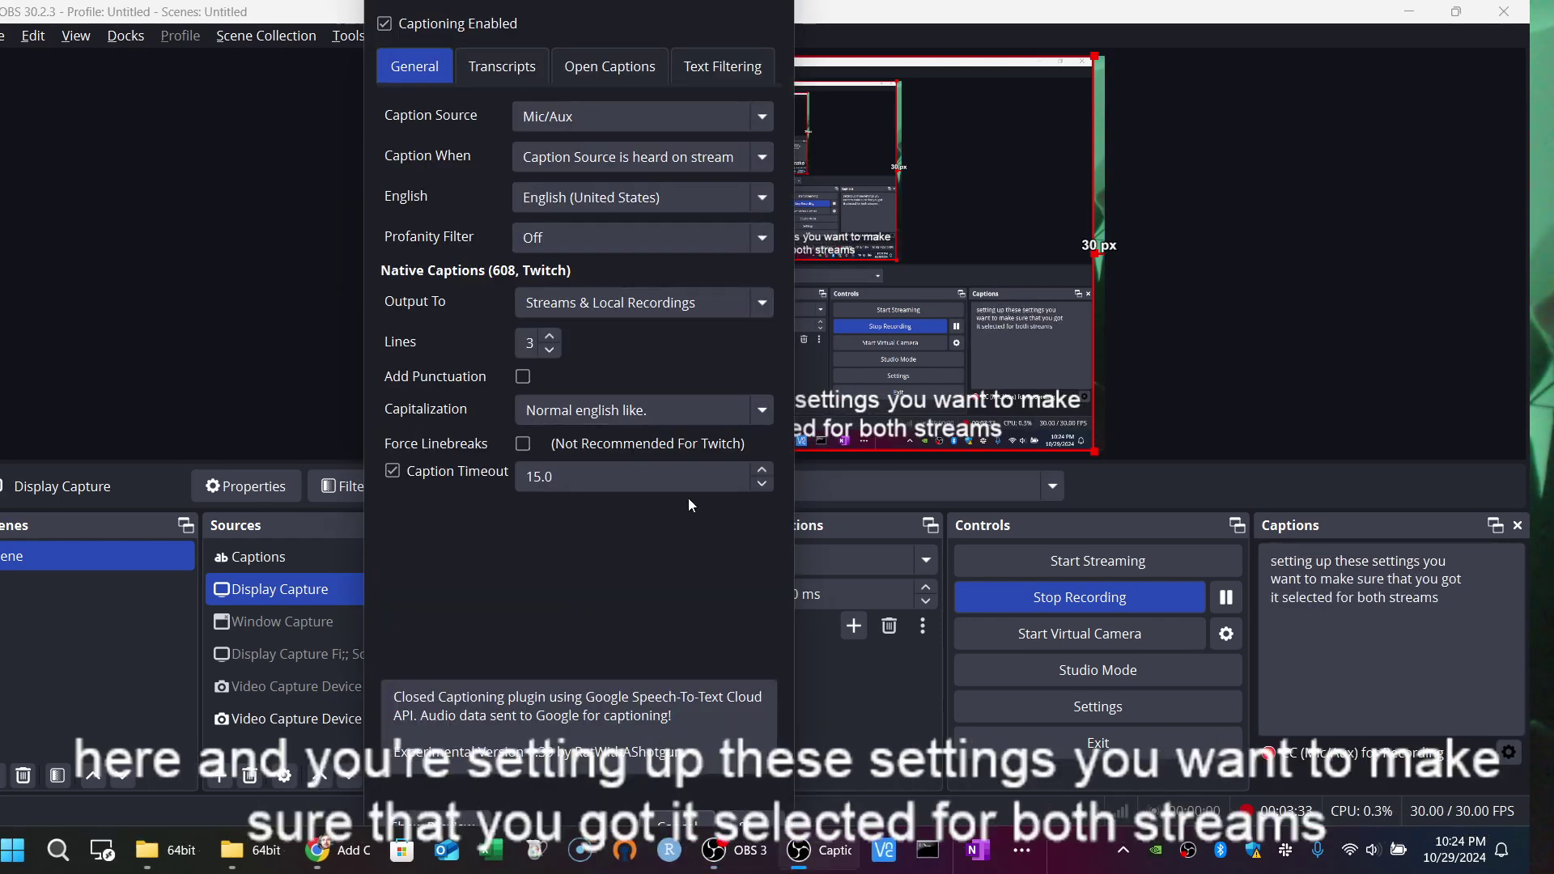
click(768, 819)
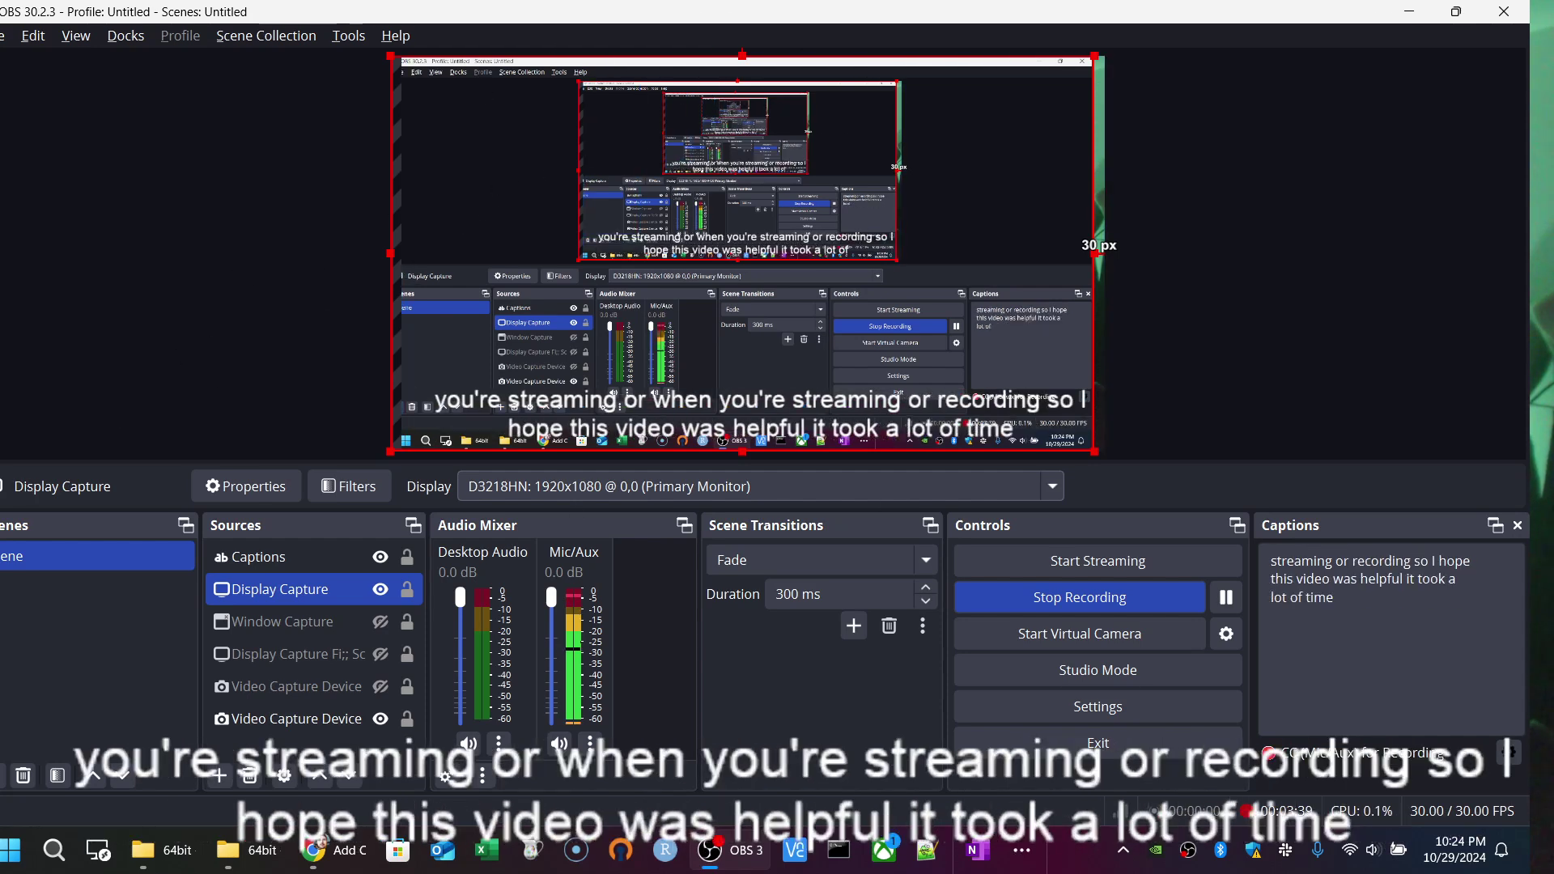
click(906, 485)
click(906, 534)
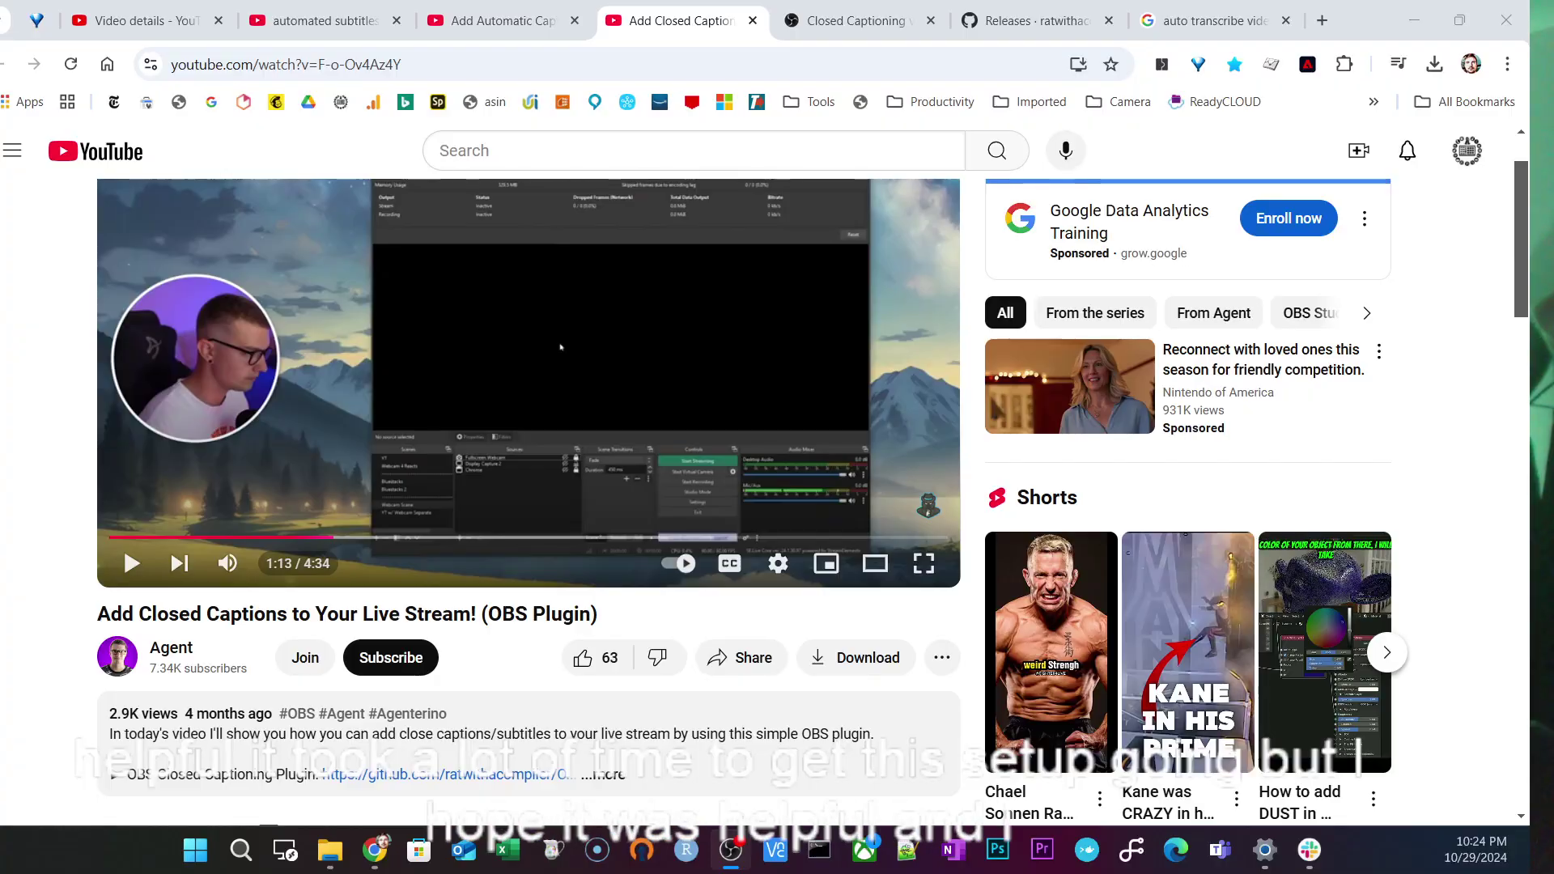